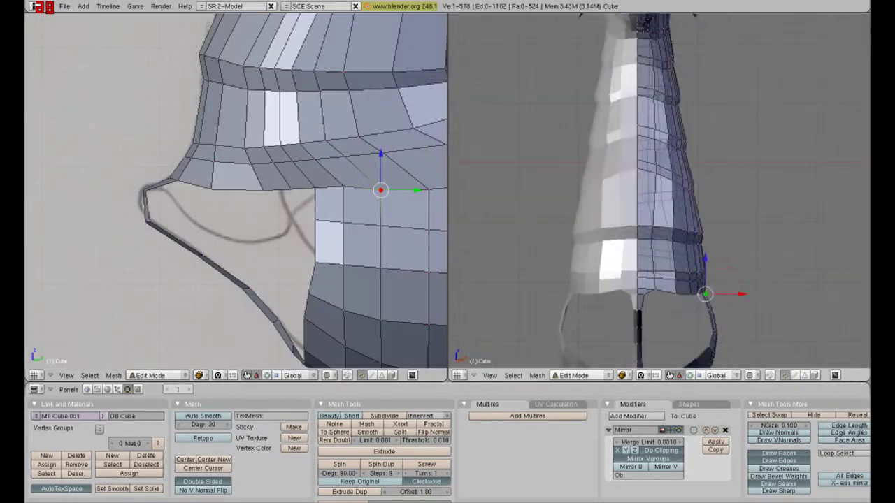
- Extrude a new edge from the jaw rim, then extrude a vertex down to the jaw bottom
key(e)
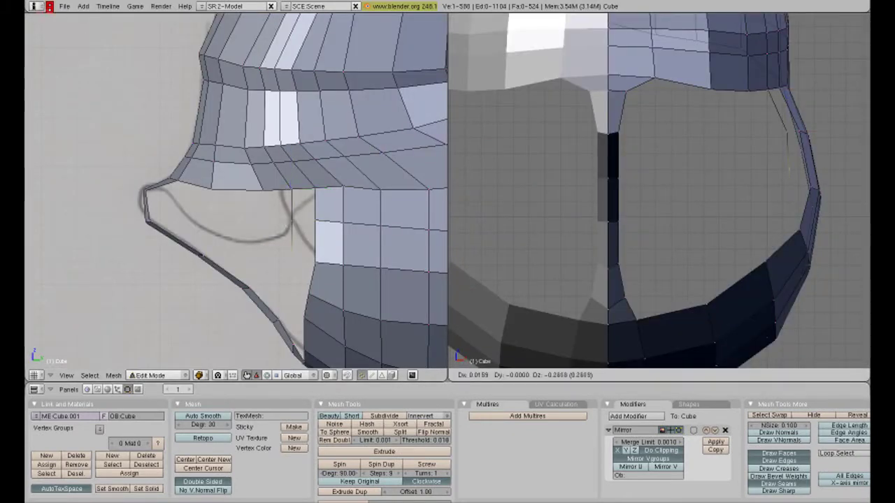
click(750, 239)
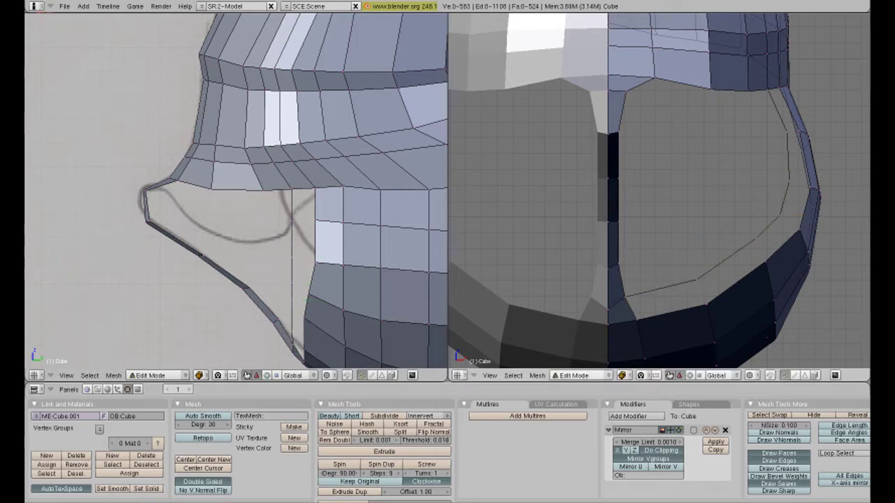
right_click(624, 303)
right_click(620, 220)
right_click(621, 178)
right_click(620, 131)
key(e)
click(628, 303)
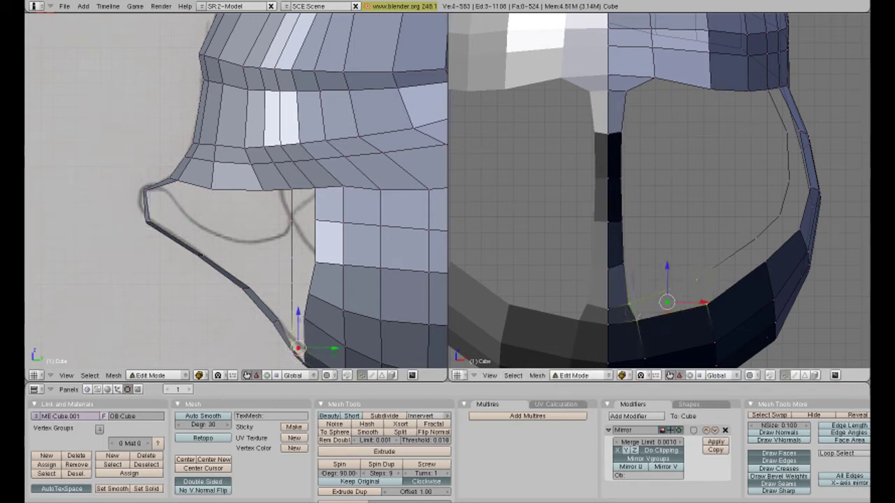
- Fill the six gaps between the jaw rim and the head's underside with faces
key(f)
key(a)
key(f)
key(a)
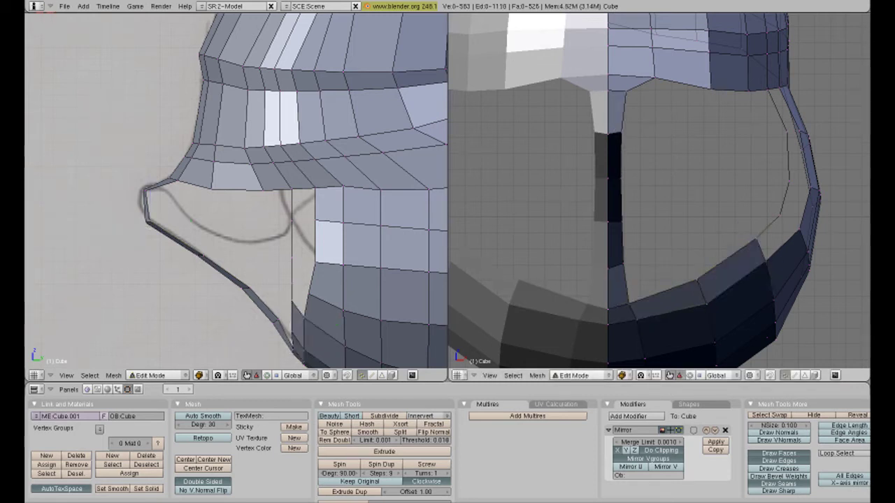
key(f)
key(a)
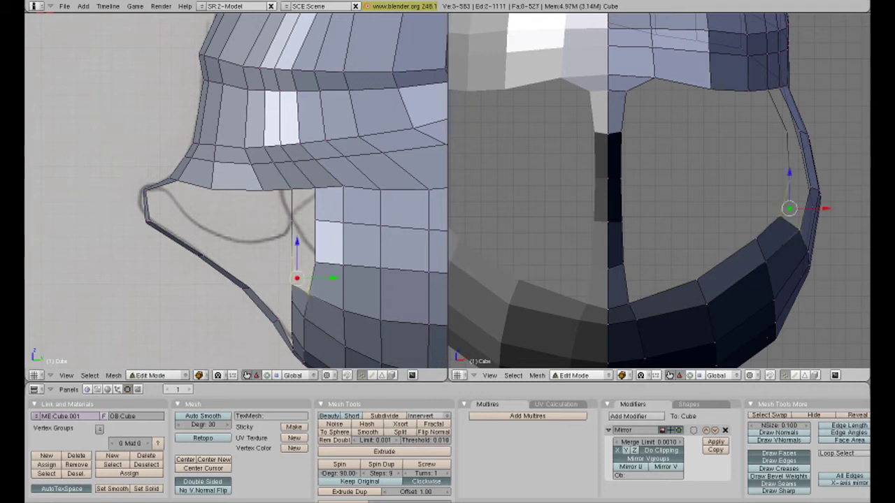
key(f)
key(a)
key(f)
key(a)
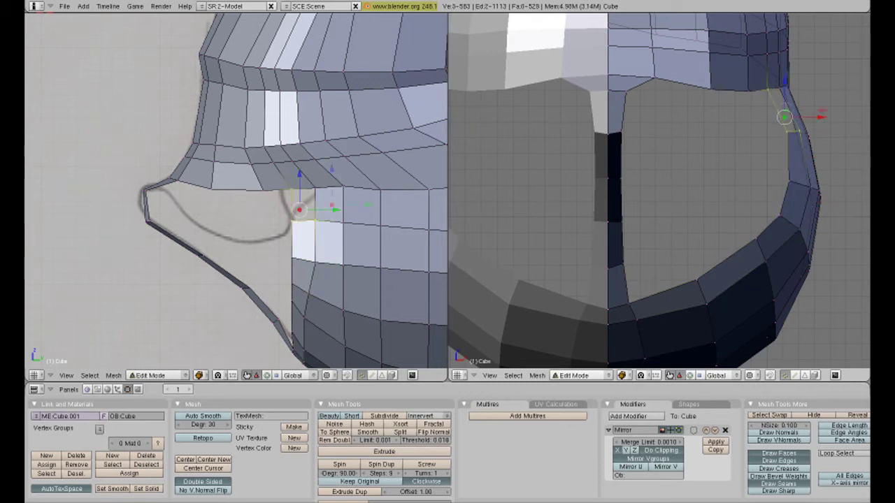
key(f)
key(a)
middle_drag(657, 209, 693, 258)
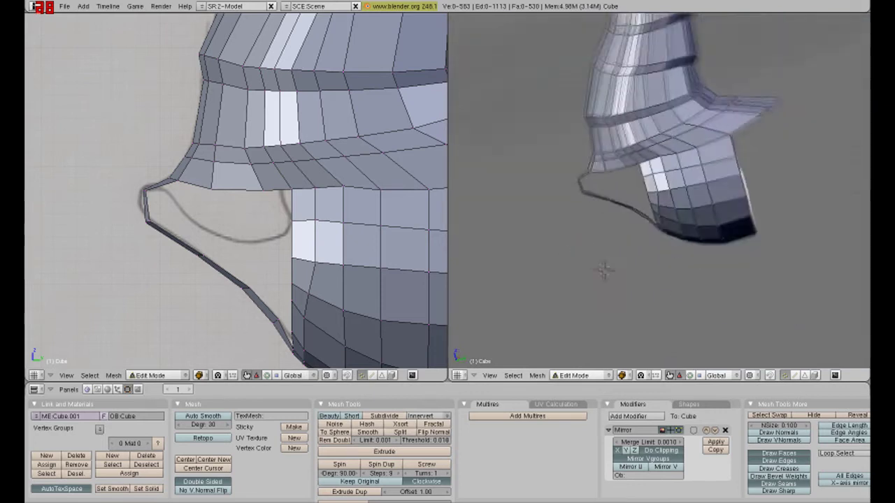
- Extrude a cheek vertex, slide it left along X, and fill the top and right gaps
scroll(694, 263, up, 5)
key(e)
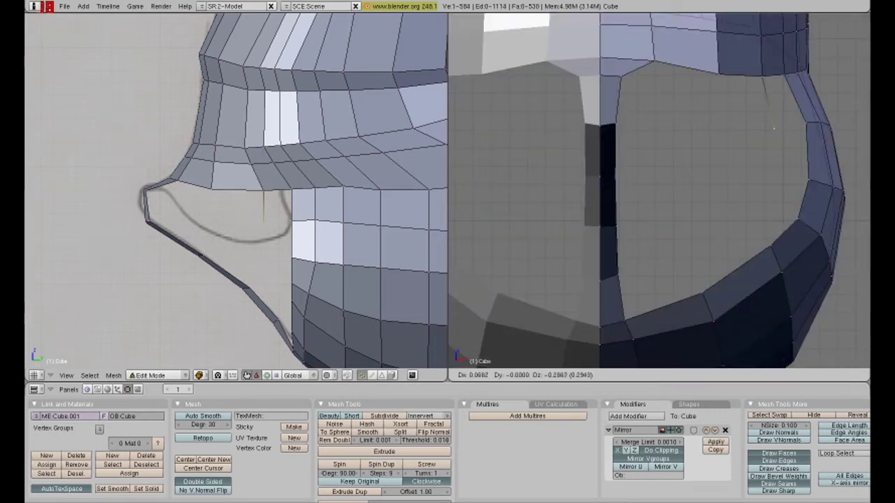
key(Return)
key(f)
key(a)
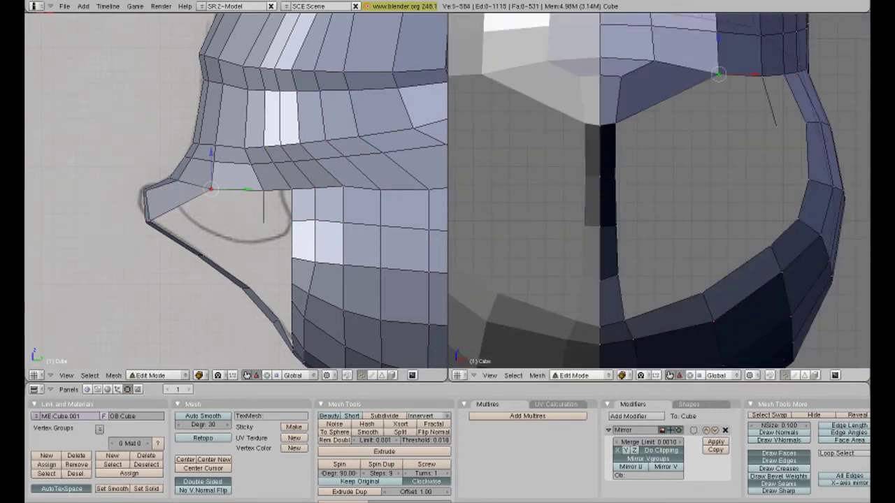
drag(810, 127, 760, 127)
shift+right_click(761, 75)
key(f)
key(a)
- Narrow the lower cheek face, fill it, and return to the side reference view
right_click(753, 127)
mouse_move(263, 222)
mouse_down()
mouse_move(241, 223)
mouse_move(284, 221)
mouse_up()
right_click(806, 122)
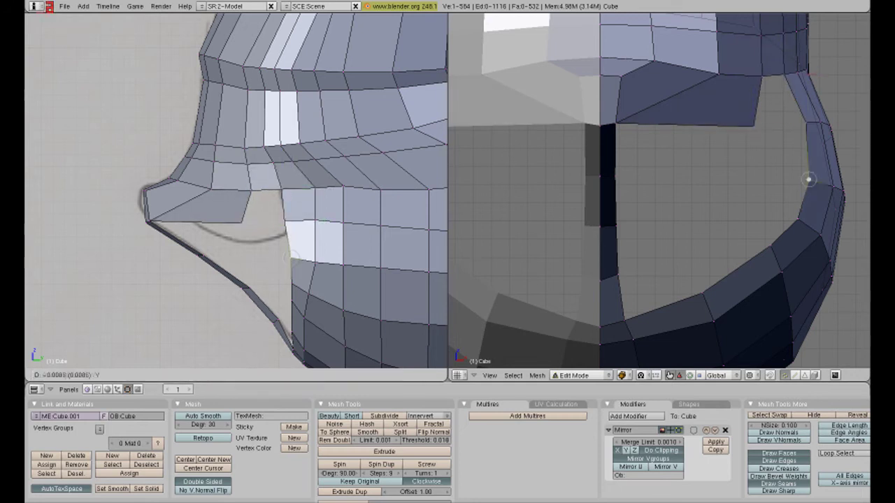
key(f)
key(a)
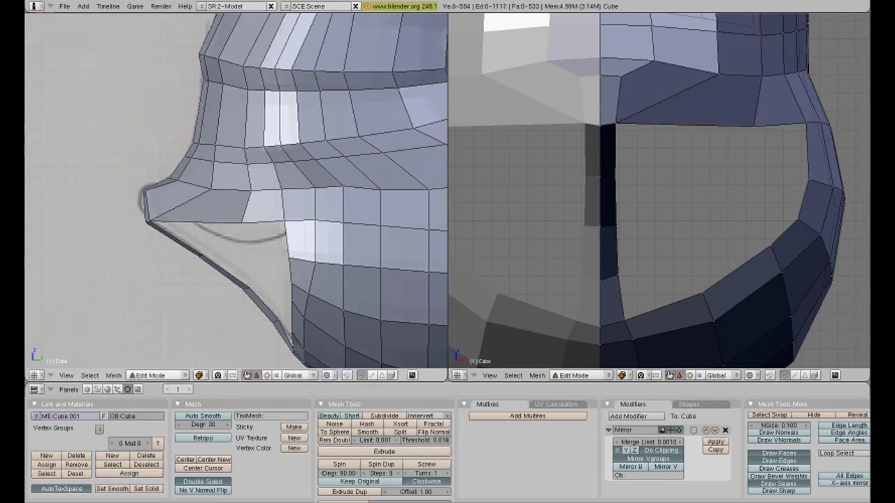
middle_drag(264, 210, 215, 273)
key(KP_3)
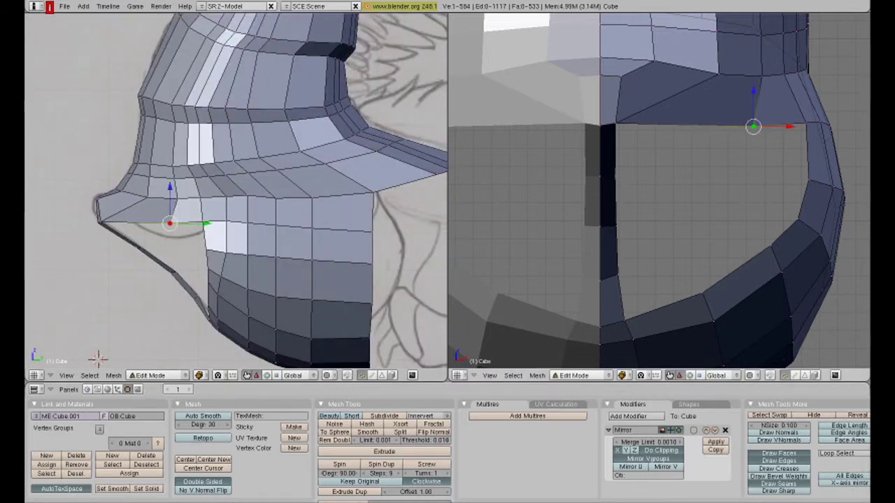
- Extrude a vertex down along the lower jaw, shift an upper vertex along Y, and fill the gaps
key(e)
click(689, 243)
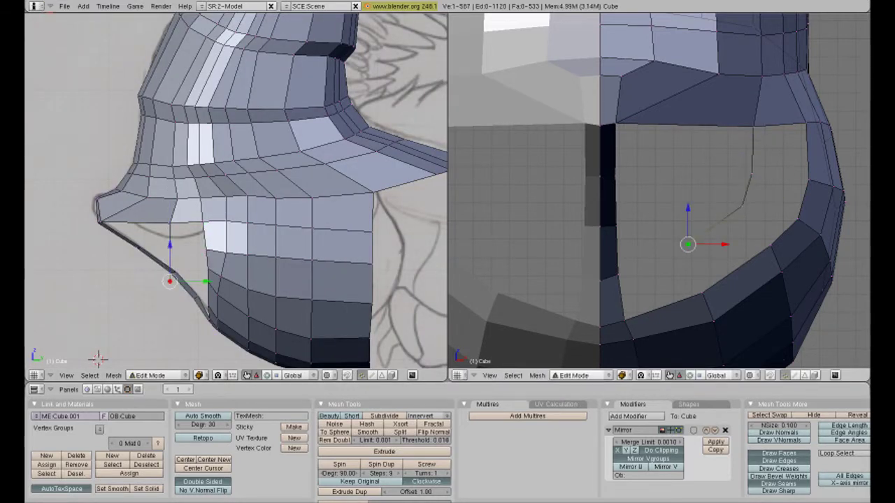
key(f)
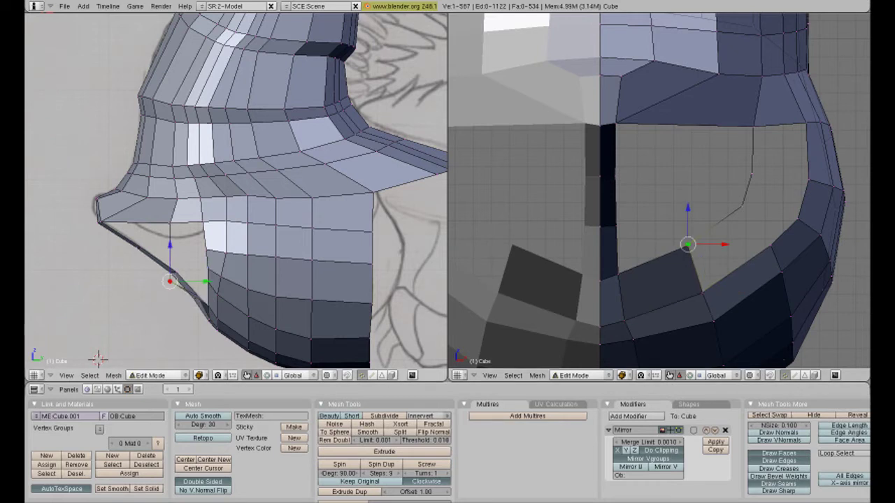
right_click(753, 127)
key(g)
key(y)
click(187, 224)
key(f)
key(a)
middle_drag(657, 209, 727, 161)
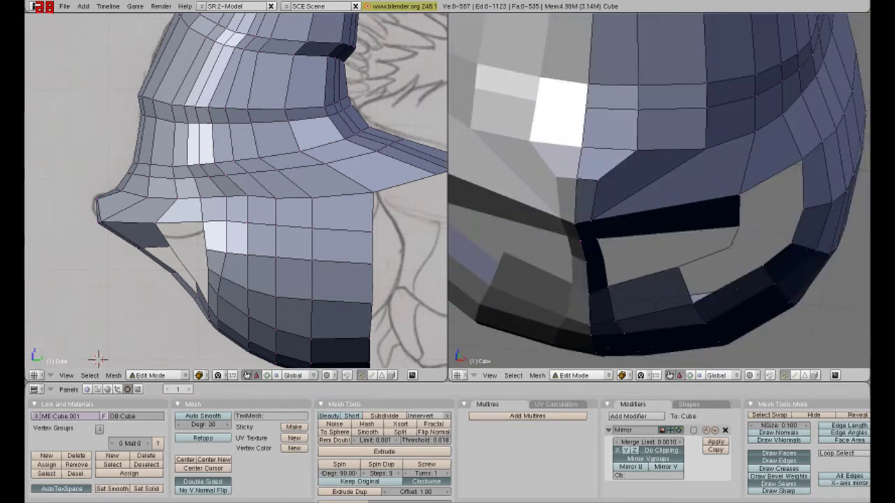
- Delete the face below the eye and add two edge loops across the cheek
right_click(688, 188)
key(x)
key(Return)
key(ctrl+r)
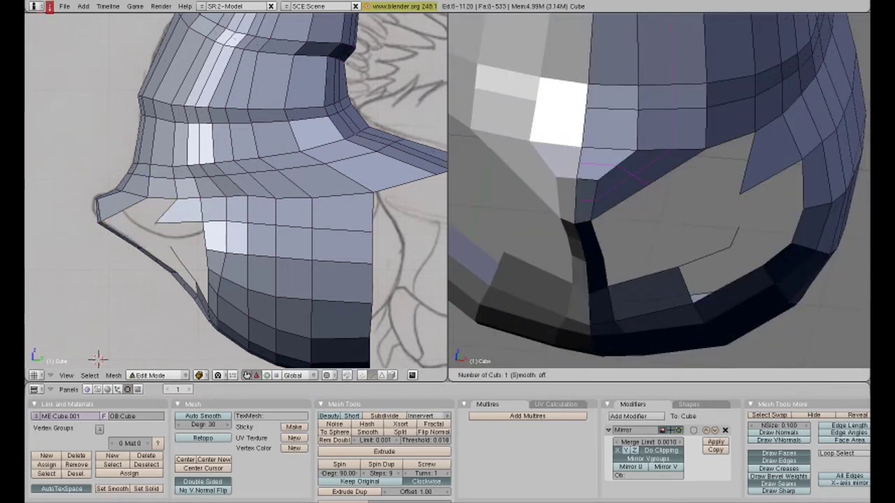
click(629, 175)
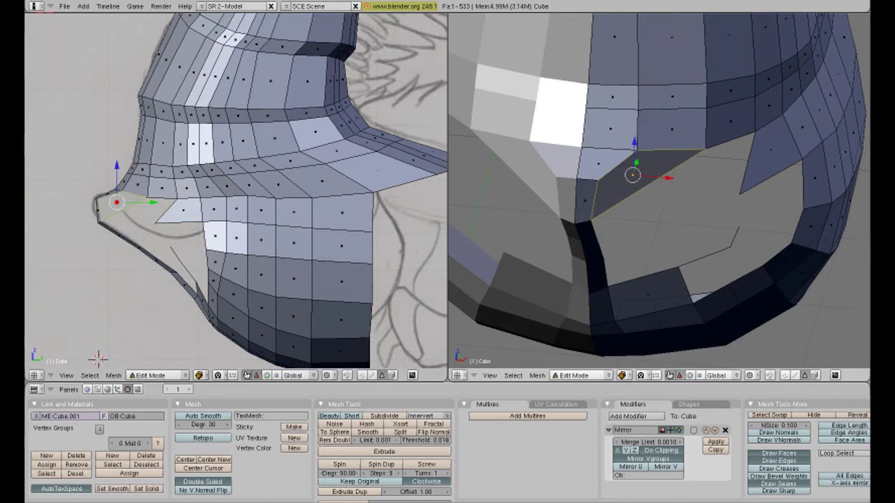
click(631, 172)
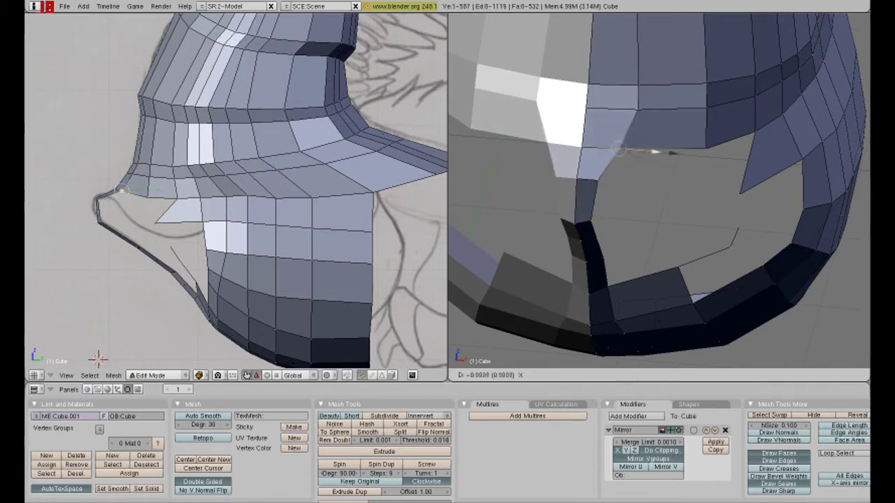
right_click(633, 104)
right_click(634, 85)
key(ctrl+r)
click(658, 148)
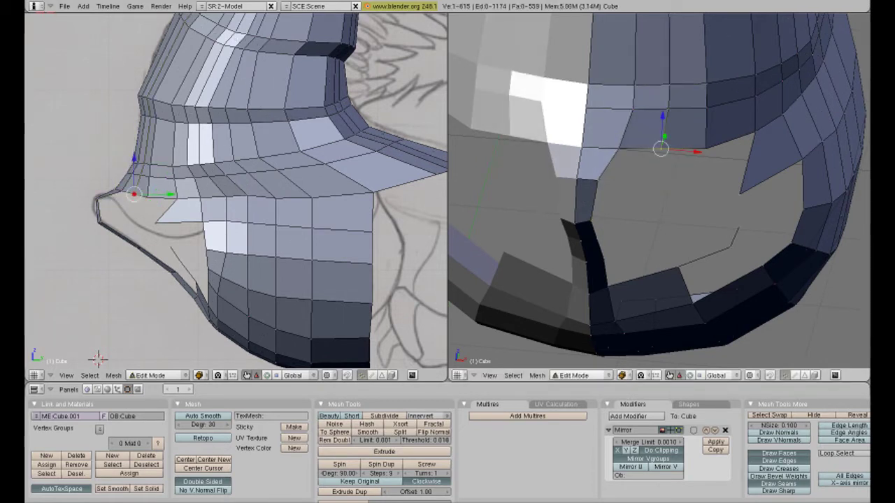
- Pull the stray spike vertex into place, fill the four-vertex gap, and reshape that face
mouse_move(741, 192)
right_down()
mouse_move(758, 186)
mouse_move(739, 226)
right_up()
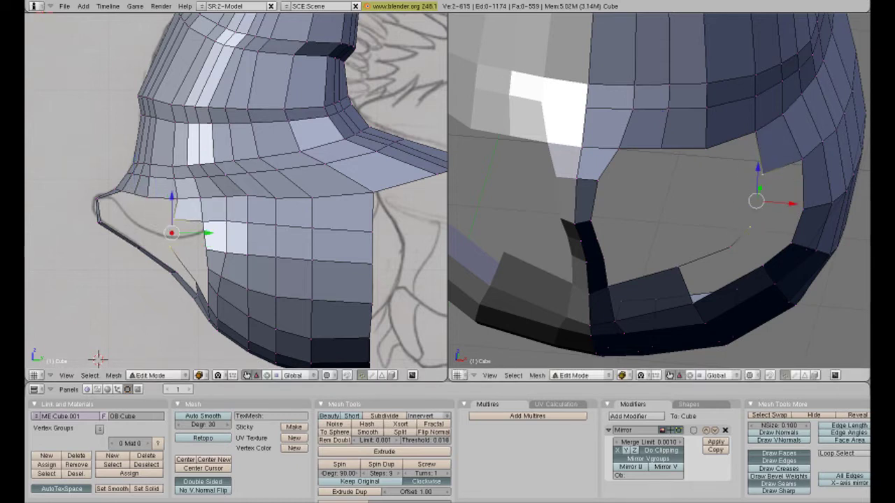
key(f)
key(a)
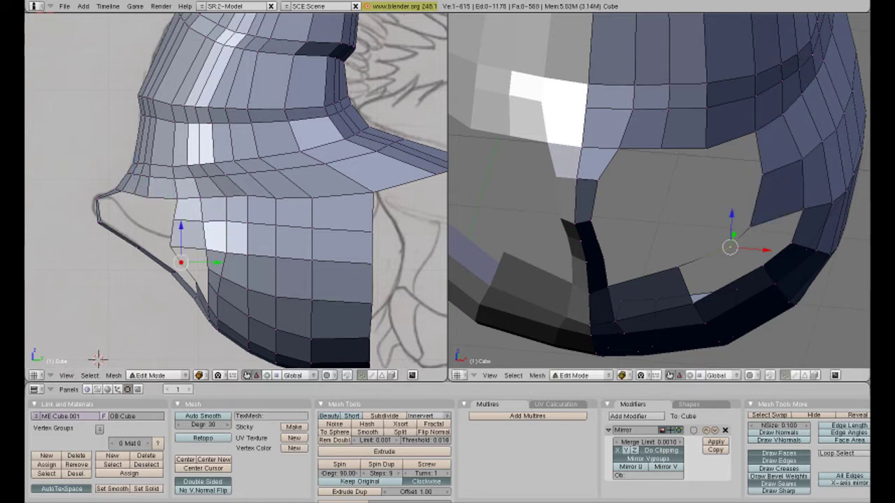
right_drag(751, 226, 754, 215)
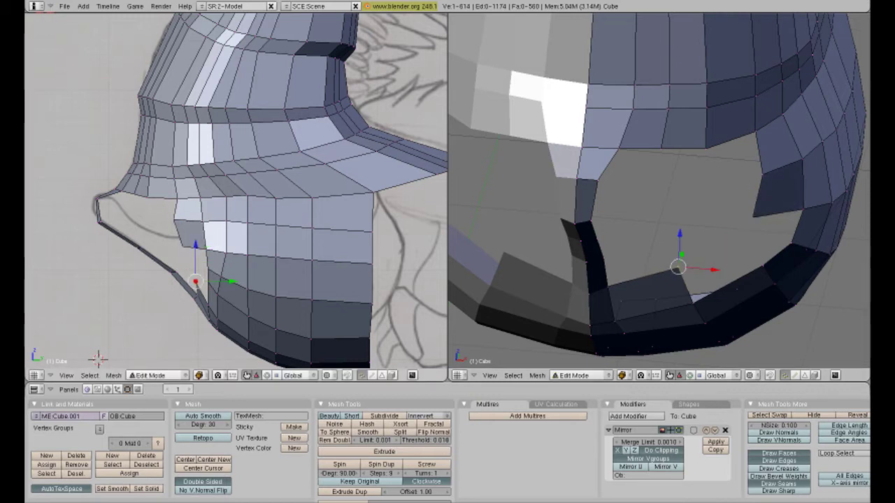
right_click(759, 119)
shift+right_click(802, 93)
middle_drag(280, 209, 266, 213)
- Move a lower-jaw vertex up and right, fill the gaps below it, and raise the lip vertex
right_click(678, 268)
right_drag(678, 267, 746, 241)
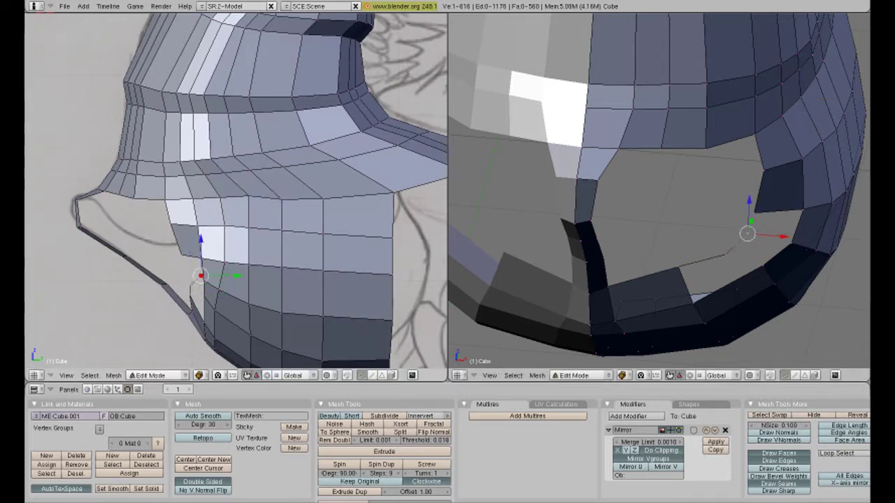
key(f)
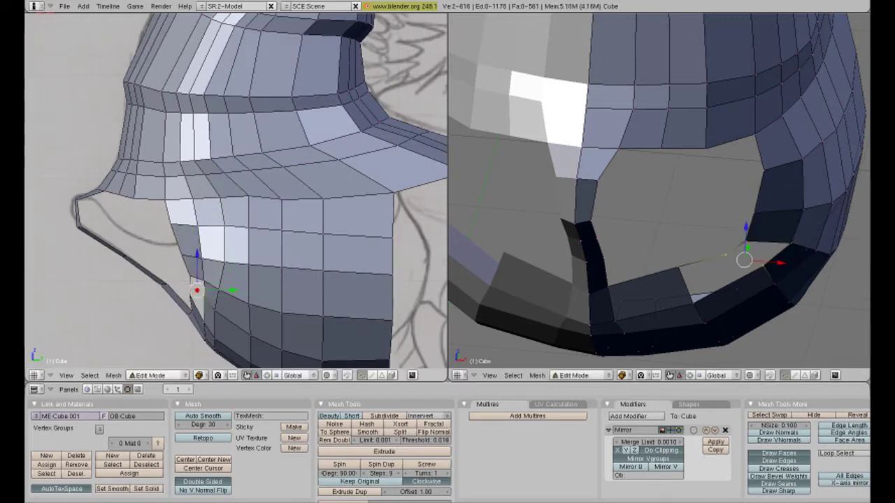
key(f)
right_click(678, 266)
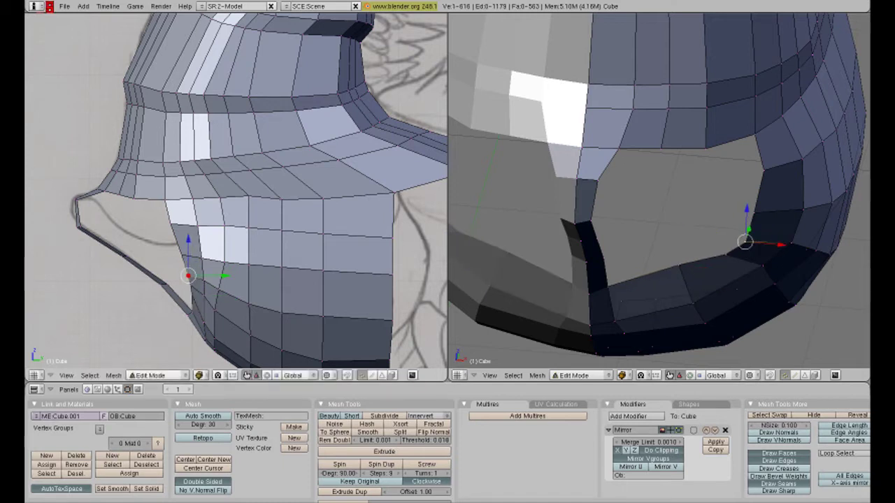
middle_drag(658, 209, 615, 230)
right_click(617, 266)
drag(608, 293, 600, 260)
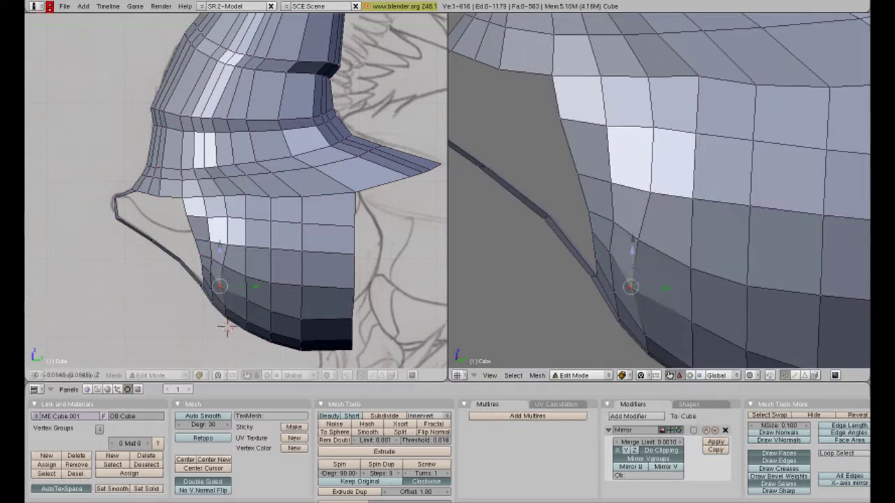
- Move a jaw-edge vertex along the Y axis
right_click(638, 279)
key(g)
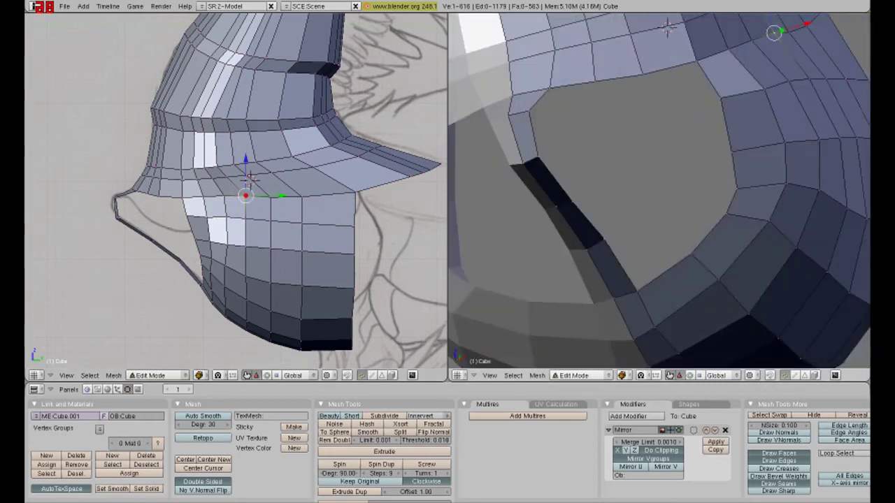
key(g)
key(y)
click(277, 195)
middle_drag(277, 195, 245, 210)
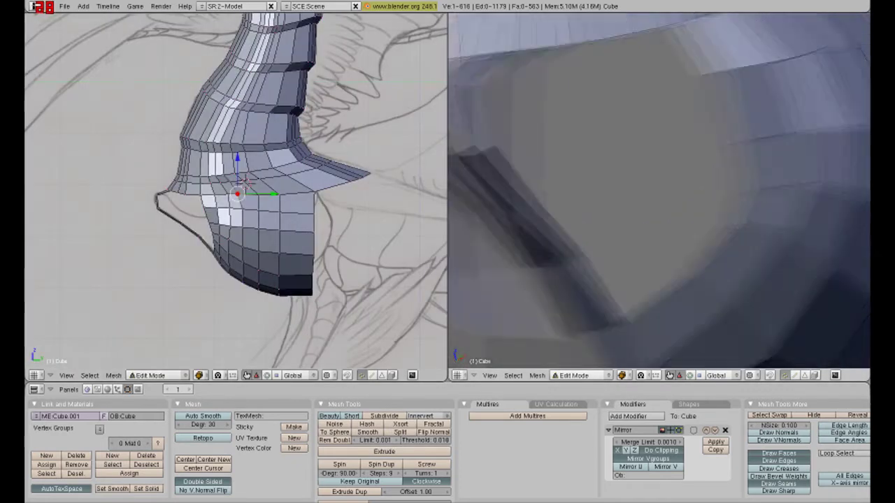
- From below, raise a chin vertex along Z and select the adjacent underside vertices
mouse_move(657, 189)
middle_down()
mouse_move(685, 209)
mouse_move(696, 199)
middle_up()
middle_drag(633, 157, 657, 210)
key(g)
key(z)
click(636, 181)
right_click(692, 236)
right_click(689, 236)
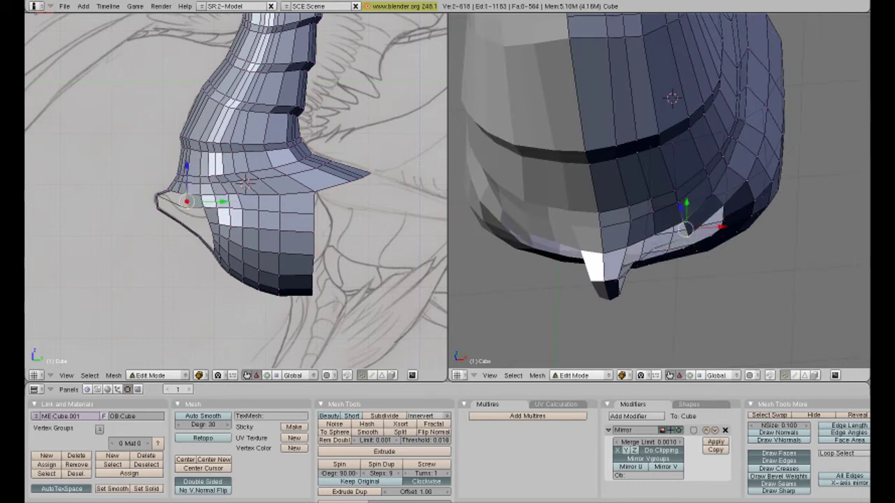
- Adjust a chin vertex along Z, add a connected vertex, nudge it, and fill a face
mouse_move(689, 237)
middle_down()
mouse_move(518, 178)
mouse_move(600, 94)
mouse_move(629, 84)
middle_up()
key(g)
key(z)
click(521, 183)
ctrl+click(673, 220)
key(g)
click(672, 224)
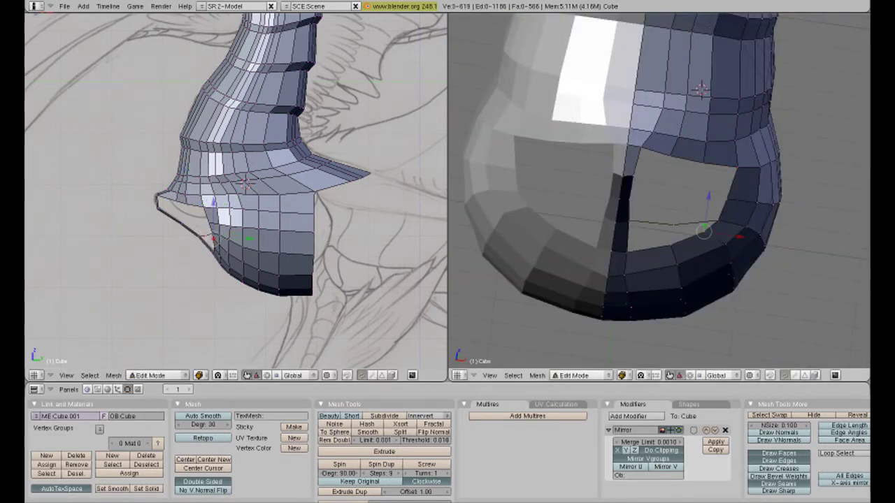
scroll(236, 190, up, 1)
key(f)
- Add another connected vertex at the jaw edge, position it, and fill the remaining jaw hole
right_click(674, 222)
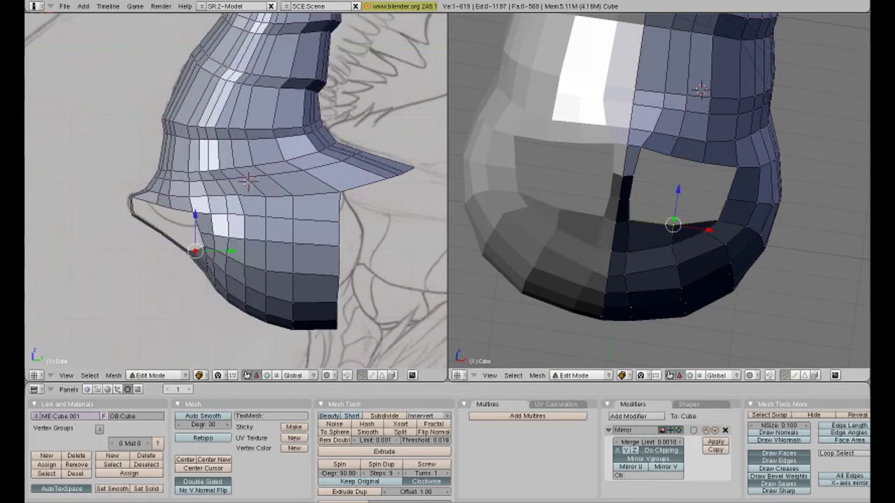
scroll(236, 190, up, 1)
right_click(718, 221)
ctrl+click(625, 198)
key(g)
click(675, 198)
key(g)
click(674, 202)
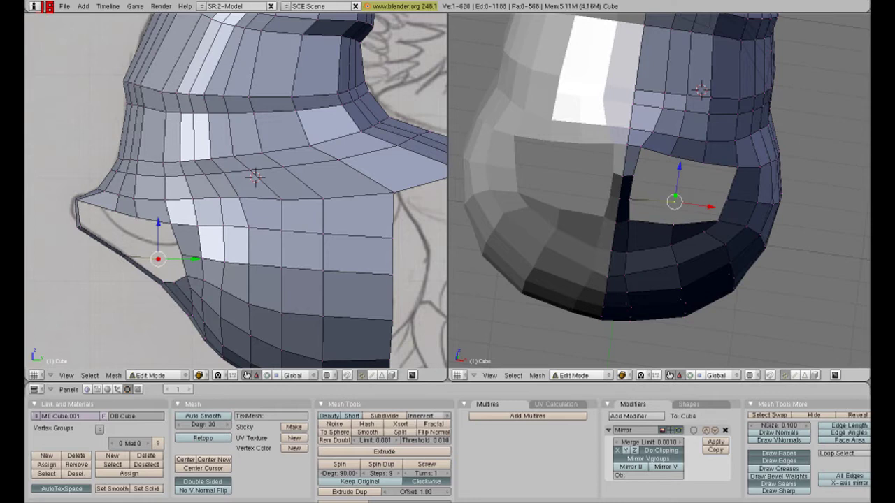
key(f)
- Adjust the lower jaw vertices vertically along Z to follow the sketch
mouse_move(658, 209)
middle_down()
mouse_move(629, 230)
mouse_move(671, 231)
mouse_move(636, 203)
mouse_move(608, 209)
mouse_move(678, 203)
middle_up()
right_click(654, 247)
right_click(613, 256)
key(g)
key(z)
key(Return)
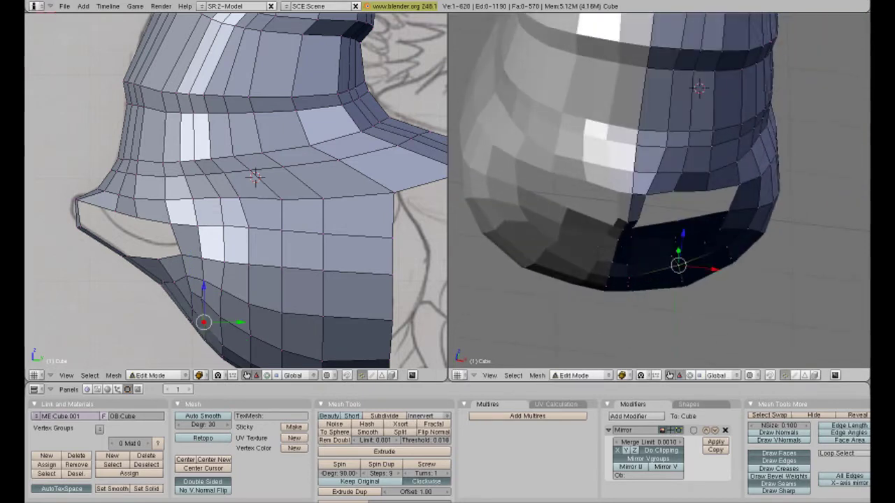
key(g)
key(z)
key(Return)
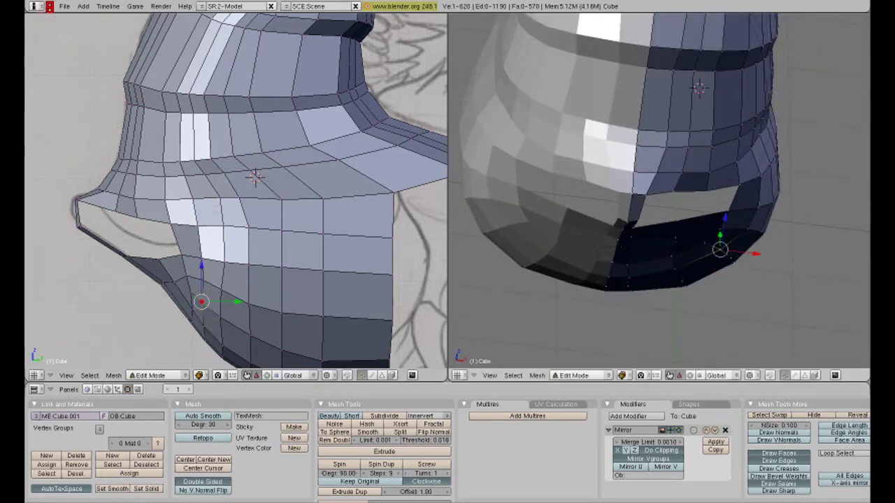
mouse_move(657, 210)
middle_down()
mouse_move(685, 203)
mouse_move(664, 182)
mouse_move(671, 161)
mouse_move(699, 160)
middle_up()
- Nudge a jaw vertex and add a loop cut across the lower jaw
key(g)
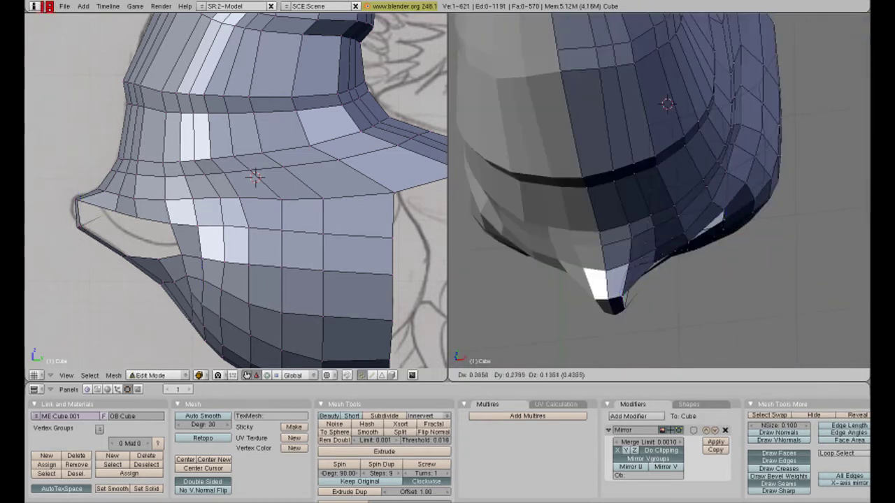
key(Return)
mouse_move(657, 210)
middle_down()
mouse_move(671, 181)
mouse_move(693, 168)
middle_up()
key(ctrl+r)
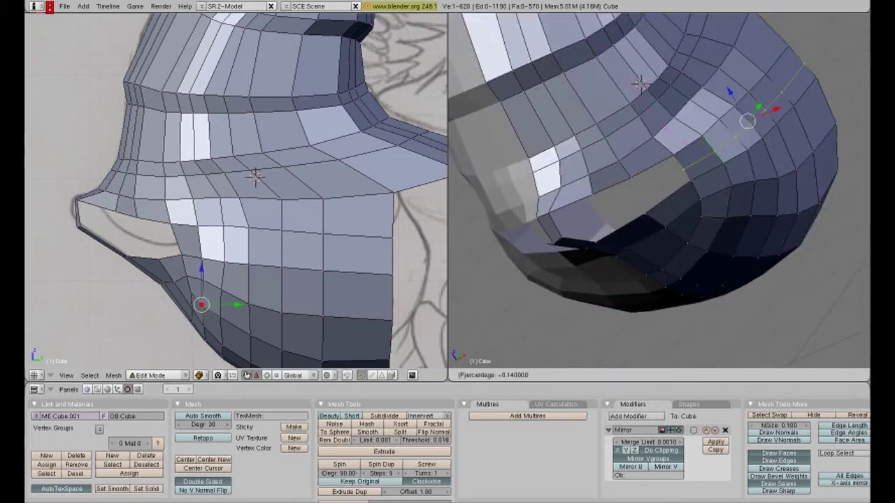
key(Return)
- Extrude a new edge from the lip corner and fill it with a face
middle_drag(657, 196, 685, 168)
key(e)
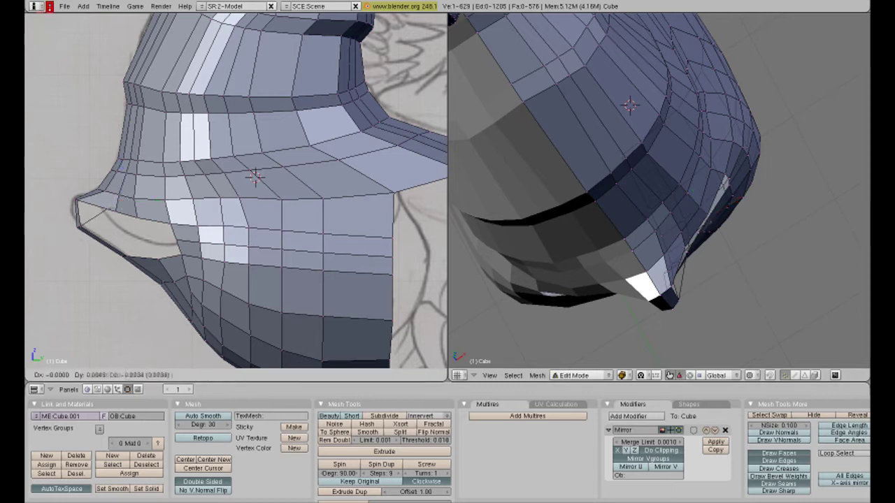
key(Return)
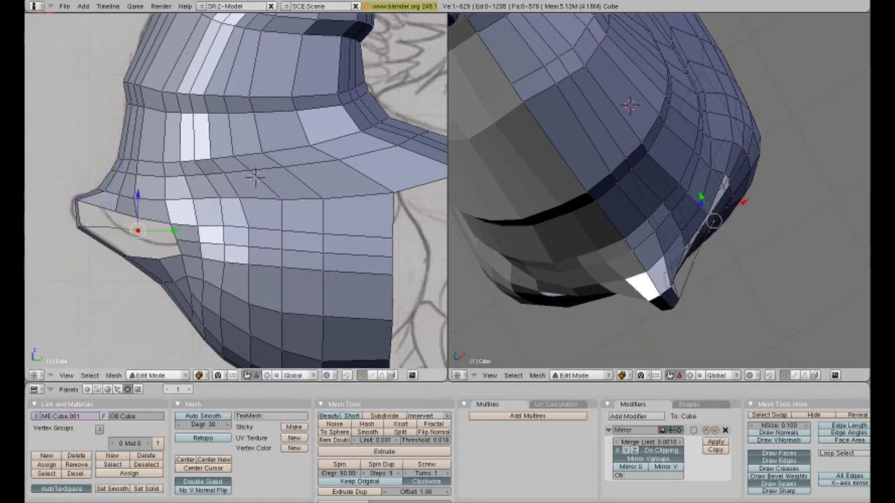
key(f)
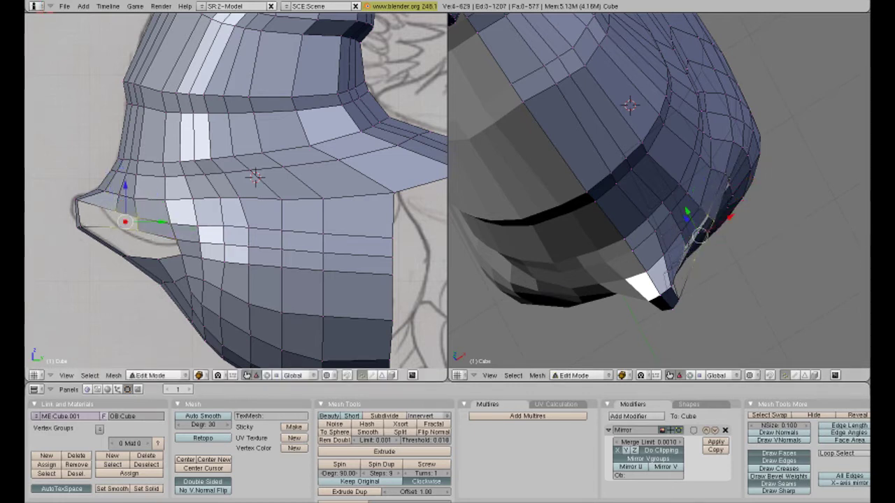
- Move a lip vertex vertically to shape the mouth corner
right_click(699, 209)
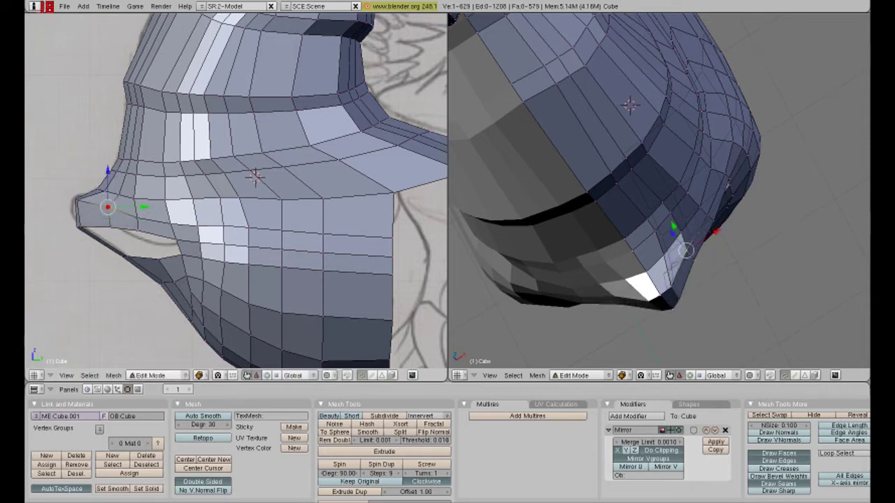
key(g)
key(z)
click(197, 186)
middle_drag(197, 186, 231, 175)
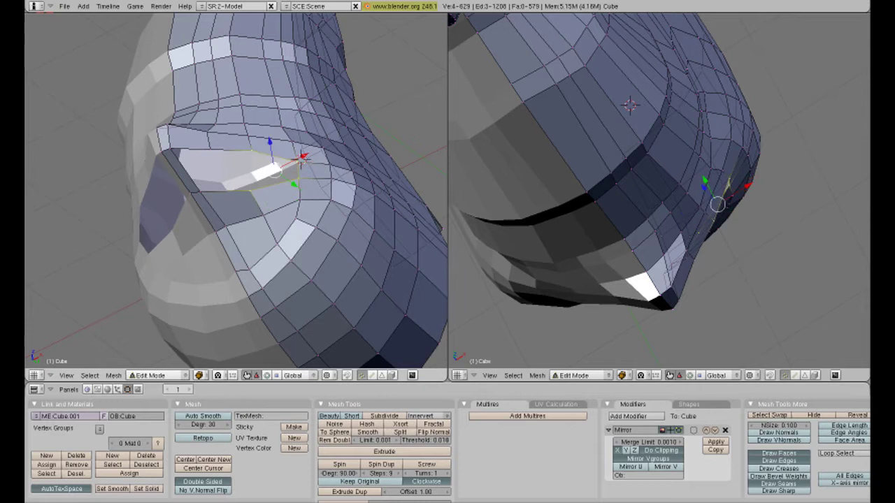
middle_drag(279, 175, 280, 210)
- Adjust a lower jaw vertex vertically beneath the mouth
right_click(299, 292)
mouse_move(299, 292)
middle_down()
mouse_move(313, 320)
mouse_move(329, 294)
middle_up()
right_click(329, 294)
key(g)
key(z)
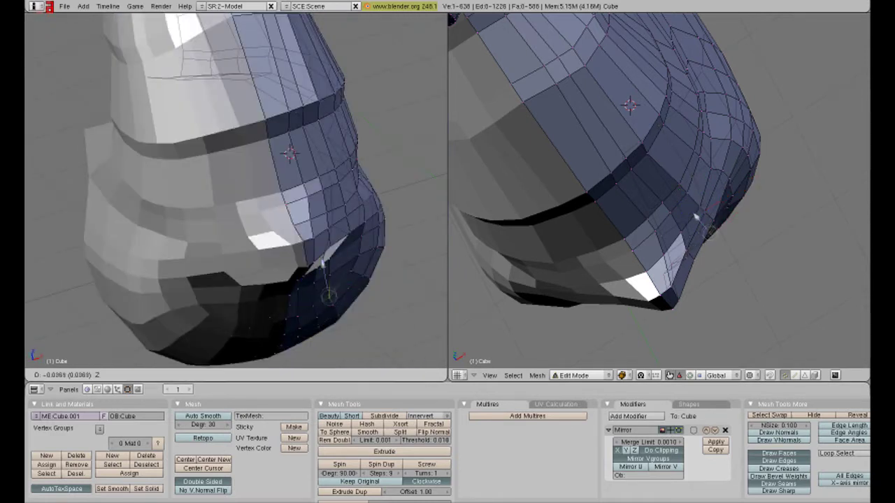
click(329, 294)
mouse_move(329, 294)
middle_down()
mouse_move(349, 266)
mouse_move(200, 293)
mouse_move(258, 210)
middle_up()
right_click(183, 283)
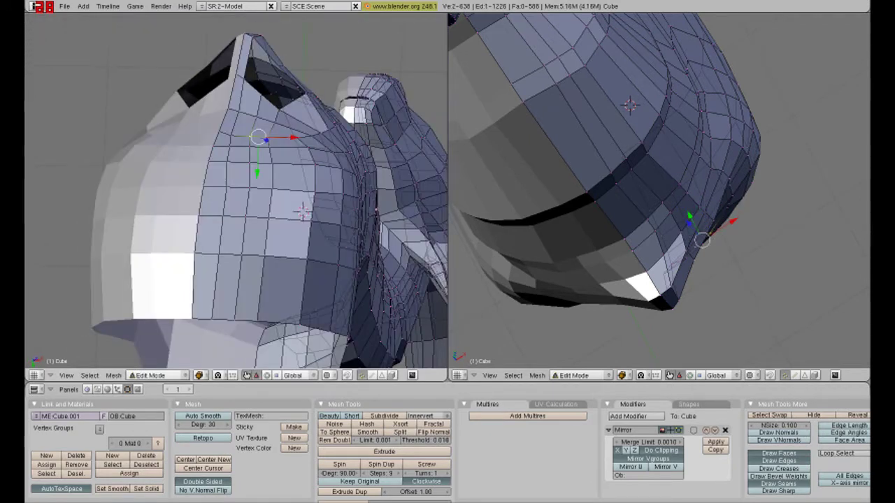
- Tweak the mouth vertices and pull the jaw tip down into a sharper chin
mouse_move(302, 211)
middle_down()
mouse_move(278, 225)
mouse_move(302, 175)
mouse_move(295, 154)
mouse_move(279, 209)
middle_up()
right_click(300, 181)
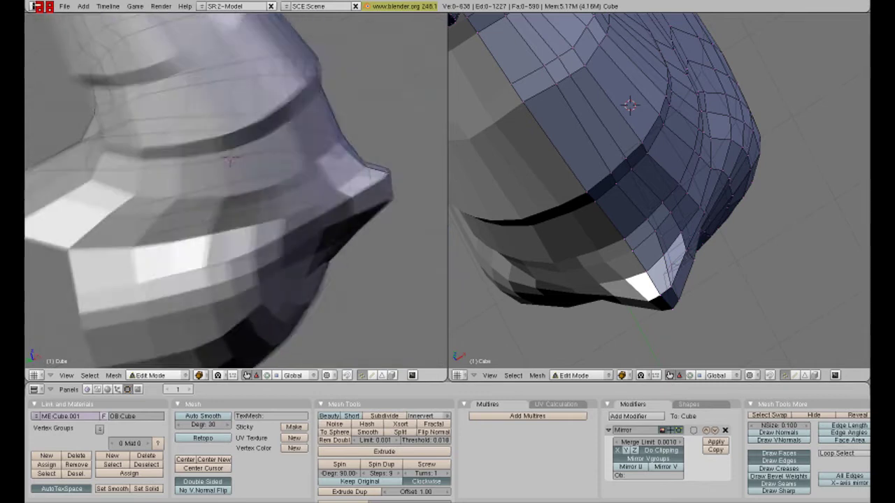
right_click(269, 276)
mouse_move(269, 277)
middle_down()
mouse_move(279, 192)
mouse_move(271, 192)
middle_up()
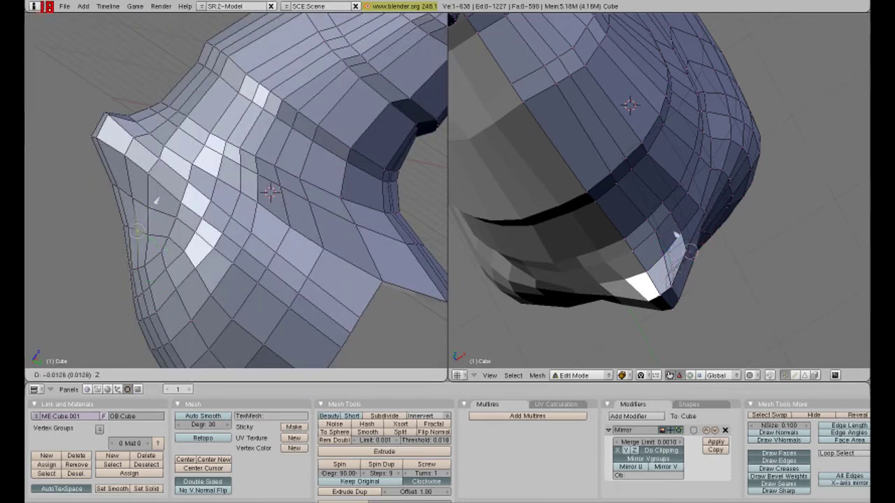
key(Return)
middle_drag(270, 192, 307, 203)
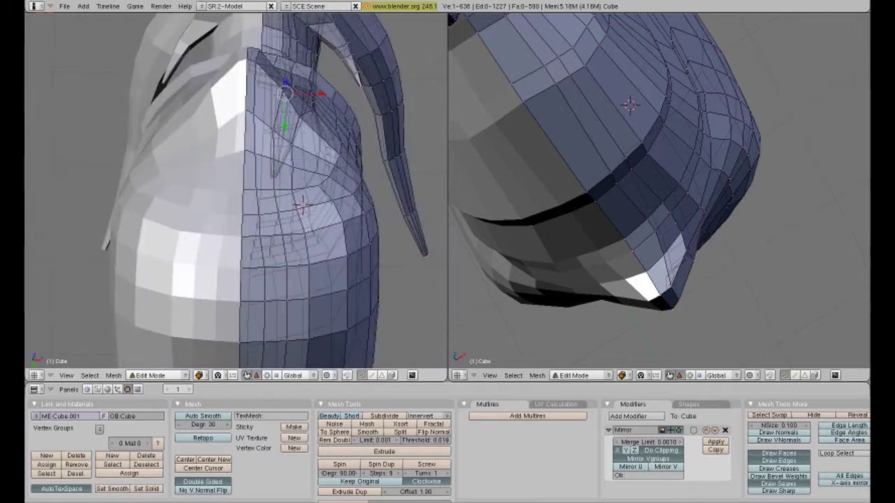
key(Return)
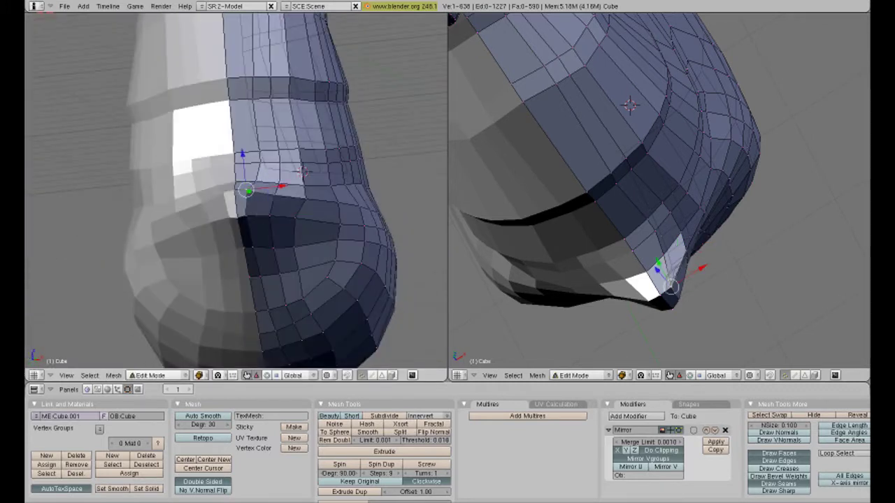
drag(687, 264, 676, 299)
key(KP_3)
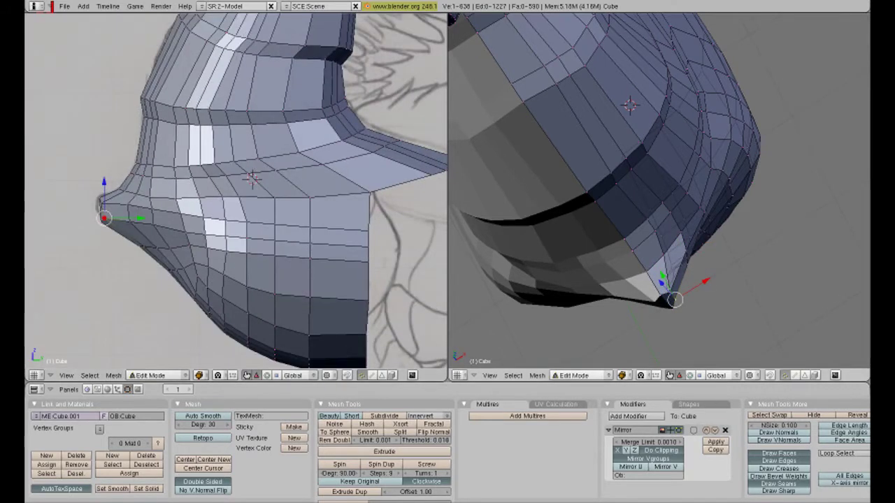
key(KP_1)
scroll(235, 190, down, 4)
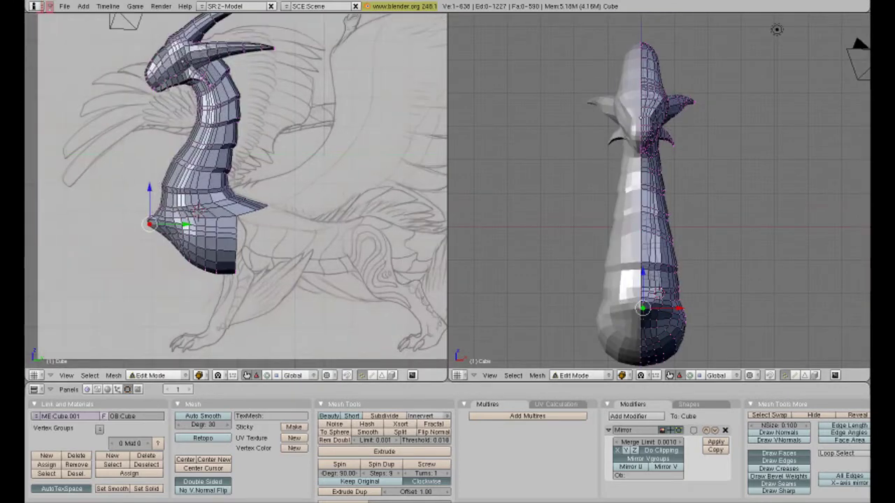
- Add a level-3 Subdivision Surface modifier, placed above the Mirror modifier
key(Tab)
mouse_move(629, 210)
middle_down()
mouse_move(671, 195)
mouse_move(706, 210)
mouse_move(699, 196)
mouse_move(671, 210)
mouse_move(706, 231)
mouse_move(678, 196)
mouse_move(658, 210)
middle_up()
key(shift+o)
click(561, 488)
key(ctrl+3)
scroll(238, 195, up, 3)
- In Edit Mode, lower a neck-base vertex and restore the orthographic side view
key(Tab)
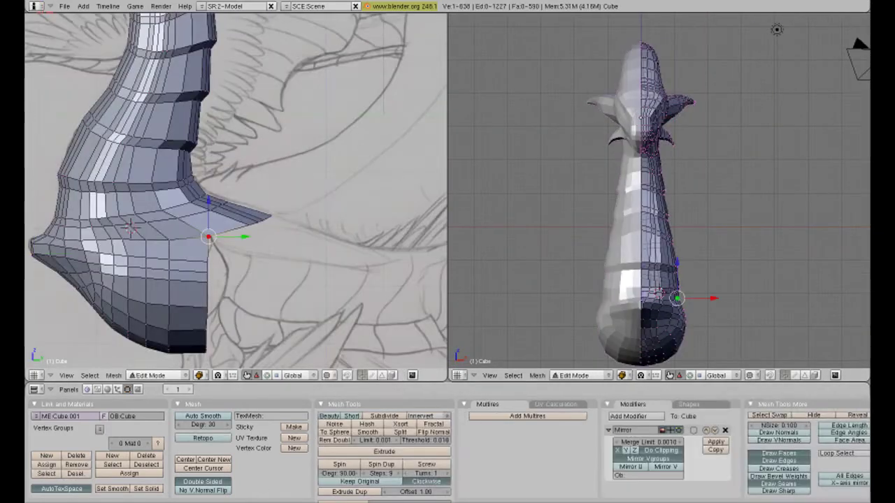
right_click(176, 211)
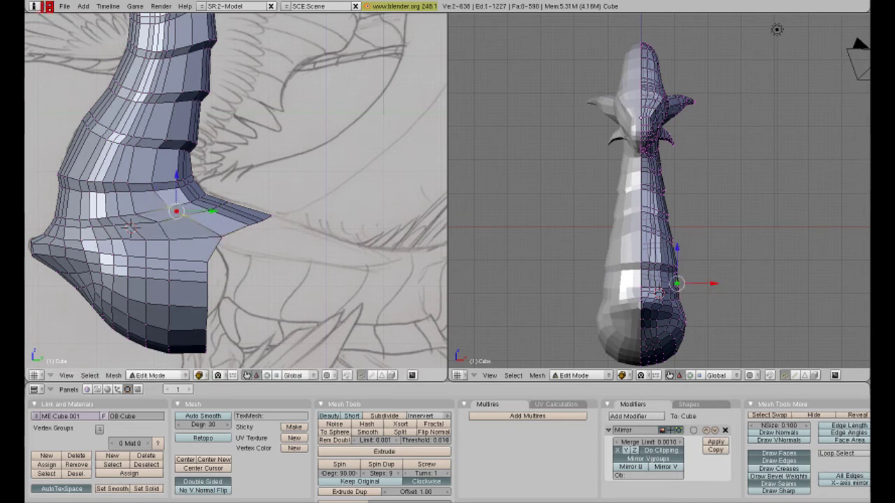
key(g)
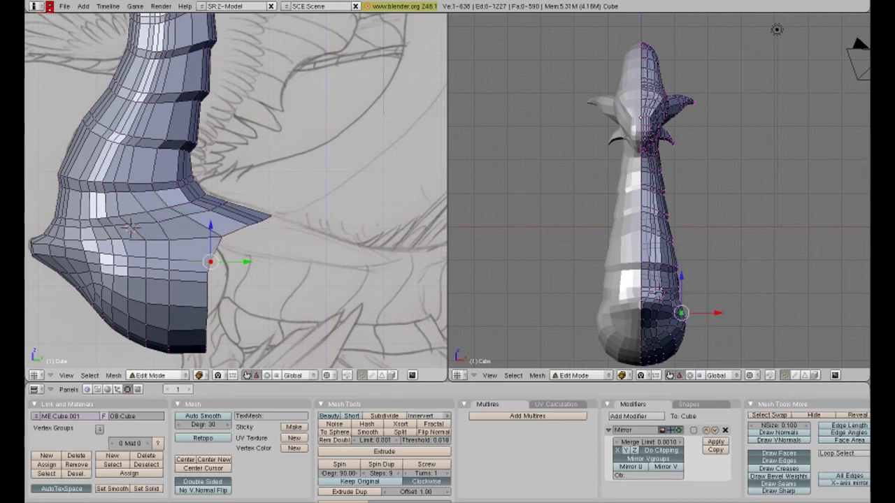
click(210, 259)
middle_drag(210, 259, 129, 239)
key(KP_3)
key(g)
key(Escape)
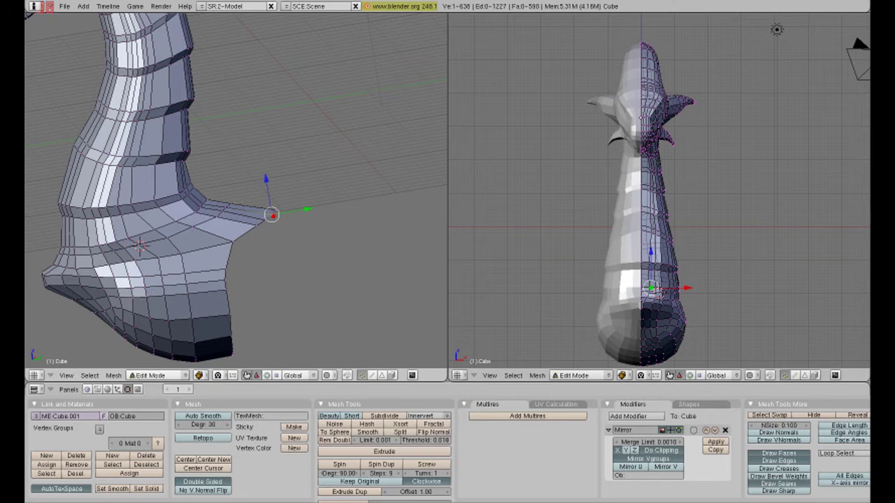
key(KP_5)
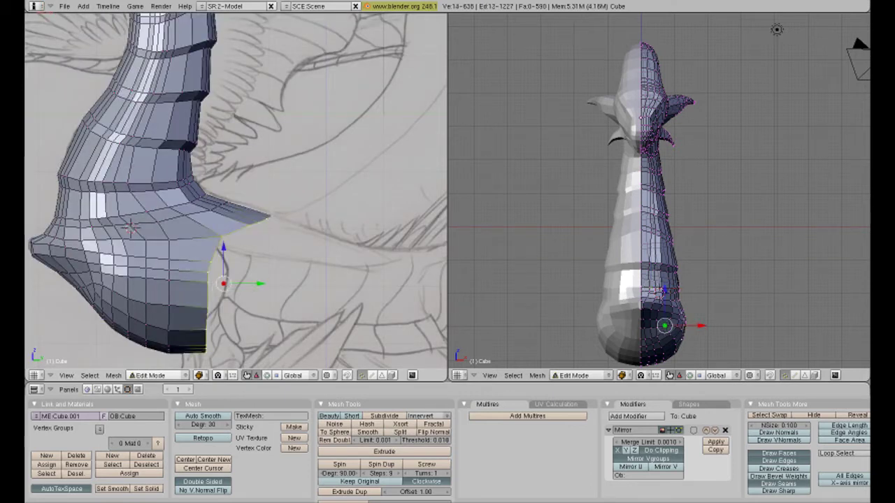
- Extrude the neck's end loop backward, shrink it slightly and lower it
key(e)
key(Return)
key(s)
click(303, 299)
key(g)
key(z)
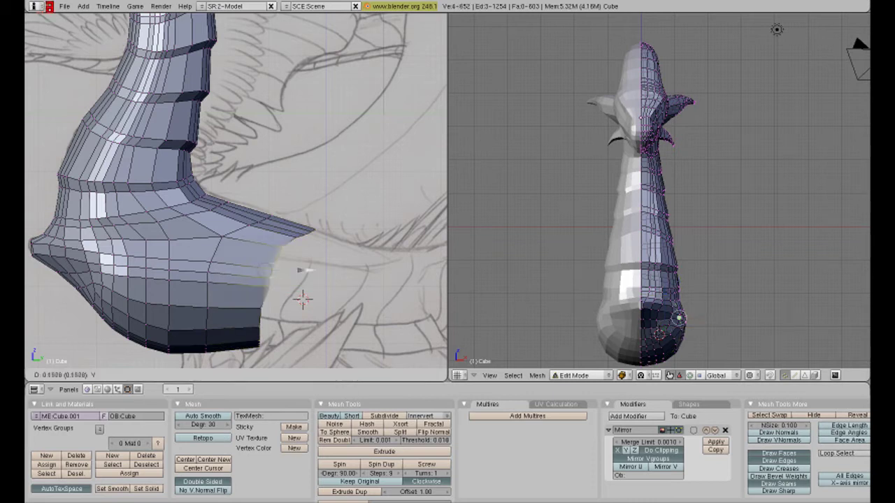
key(Return)
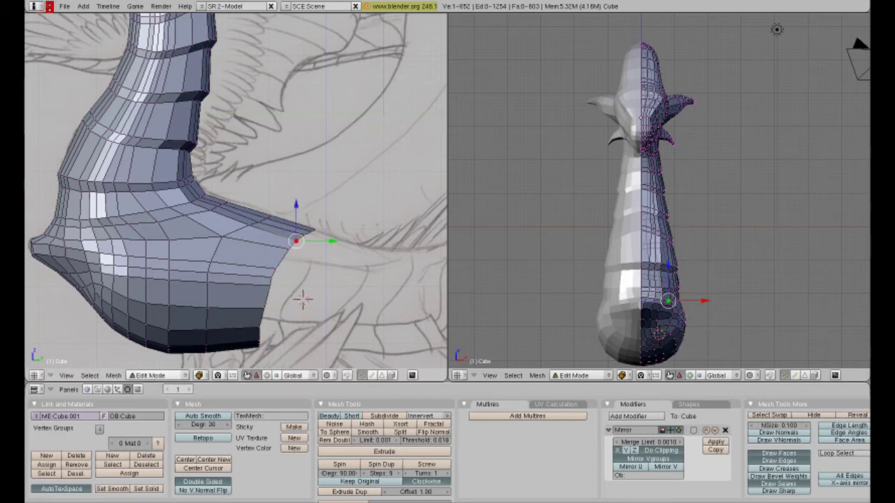
right_click(268, 285)
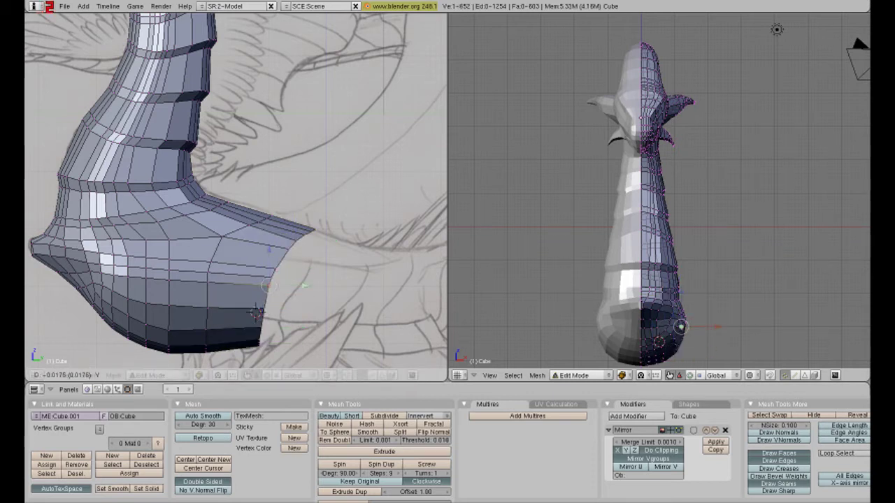
scroll(235, 189, down, 3)
middle_drag(236, 189, 251, 195)
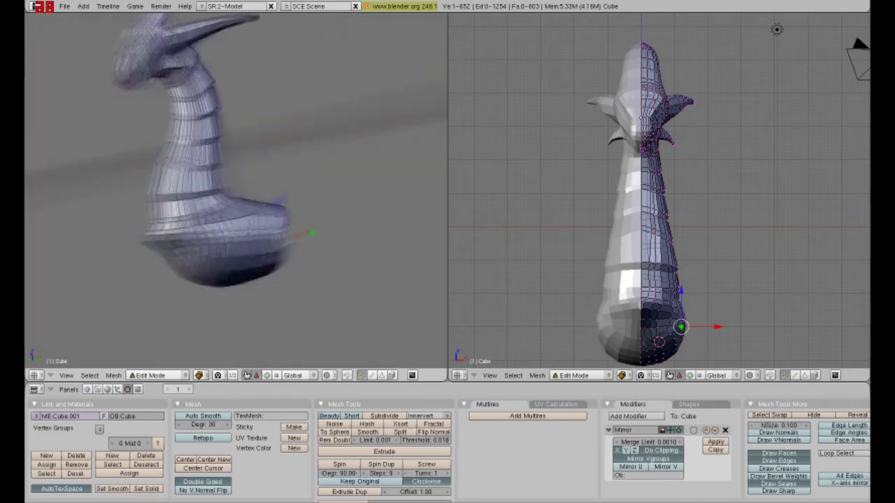
- Extrude the end loop backward, shrink it and flatten it along Y
key(e)
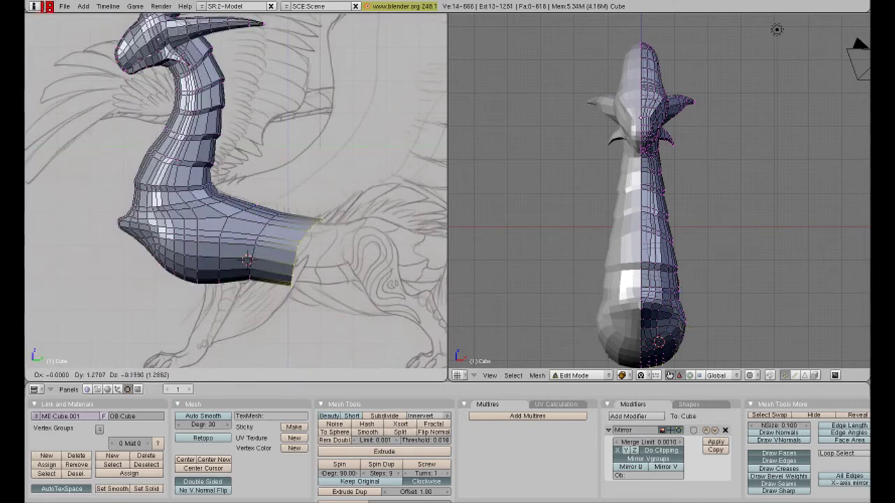
key(Return)
mouse_move(657, 189)
middle_down()
mouse_move(699, 209)
mouse_move(643, 230)
middle_up()
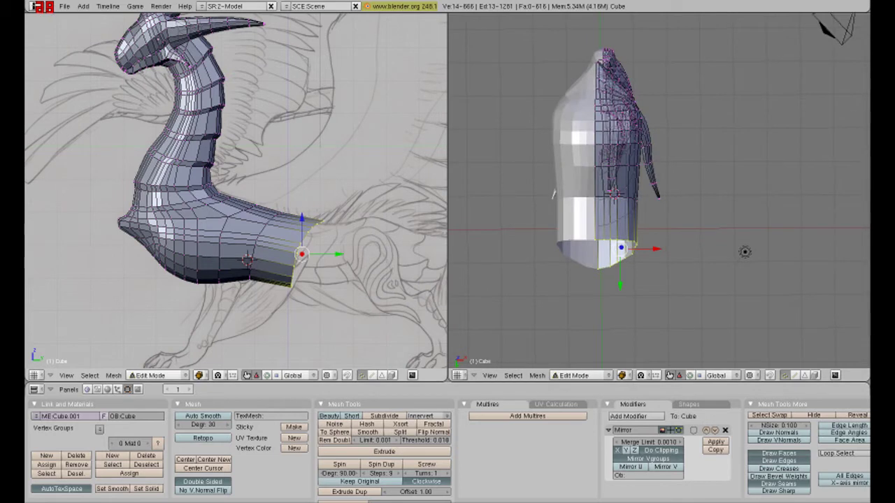
key(s)
click(554, 194)
key(s)
key(y)
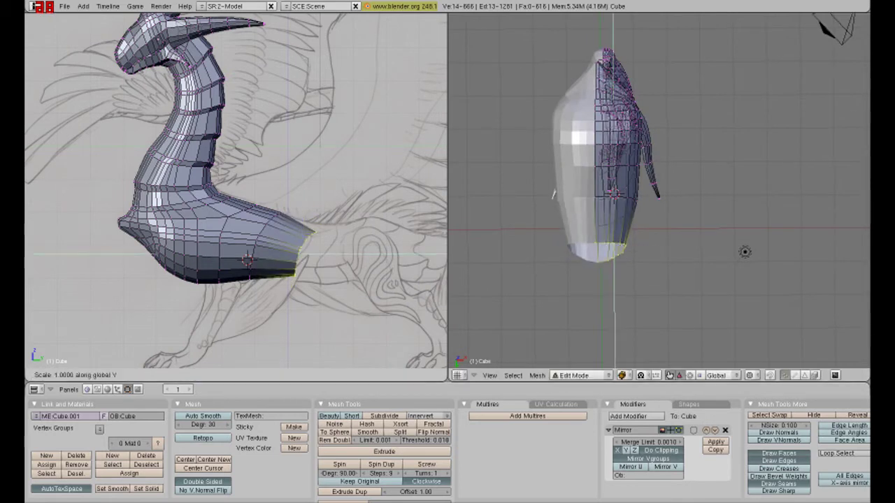
click(553, 194)
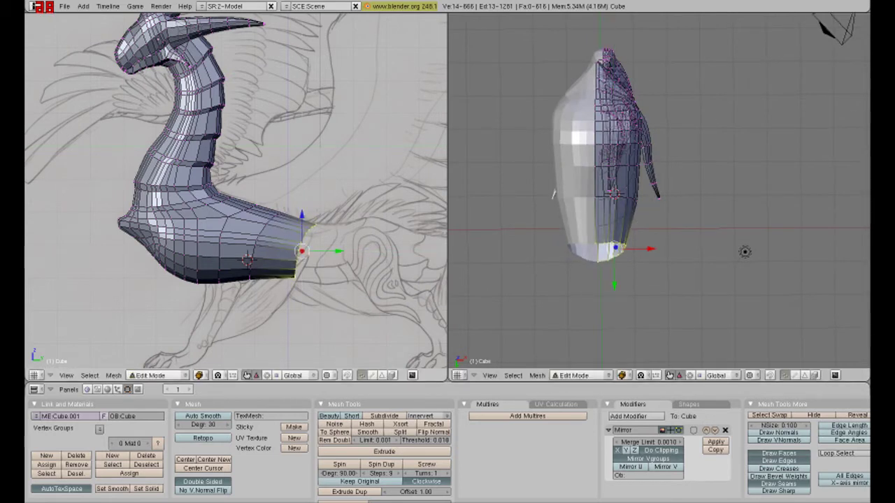
- Resize the end loop's width further and reselect the rear loop
key(s)
click(554, 195)
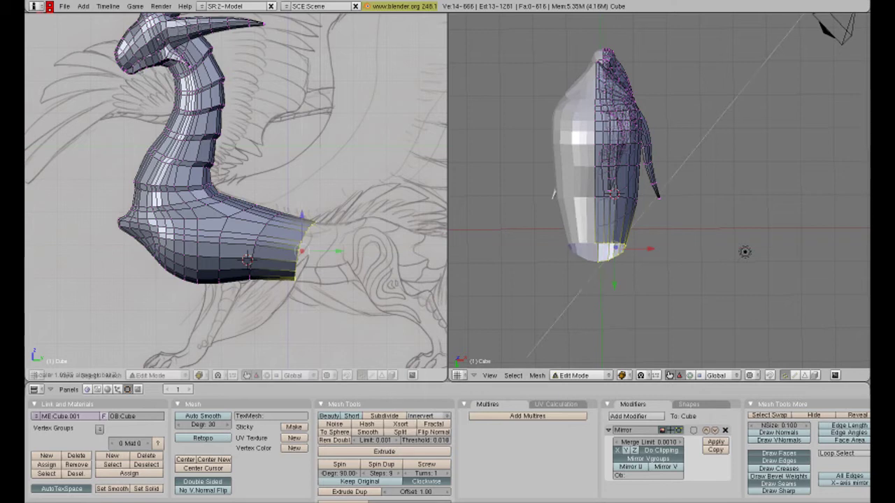
key(s)
click(553, 194)
key(a)
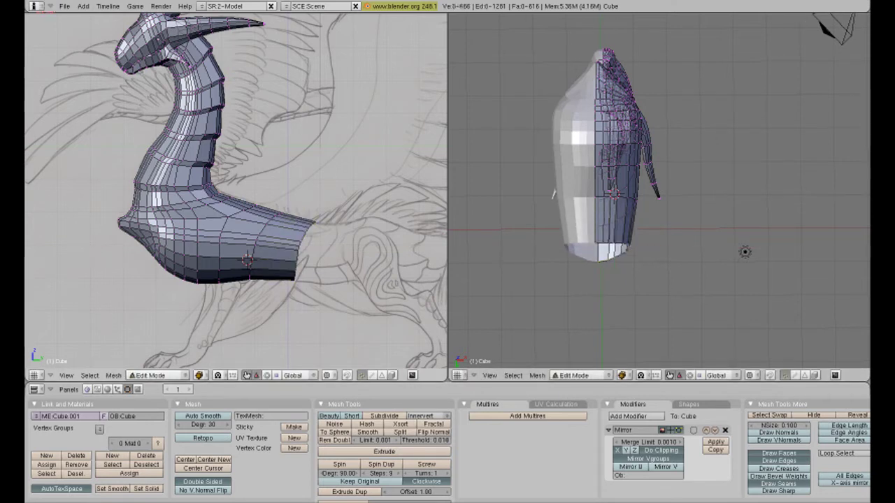
shift+right_click(553, 194)
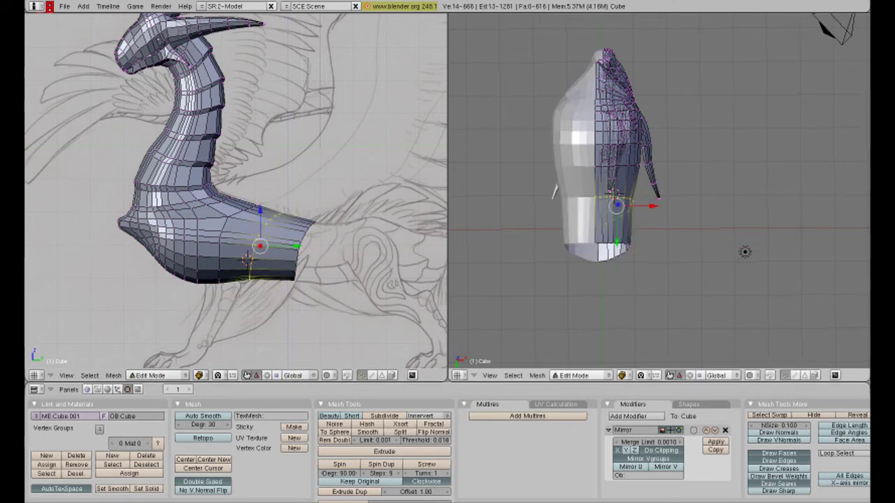
middle_drag(553, 190, 602, 196)
middle_drag(793, 281, 755, 247)
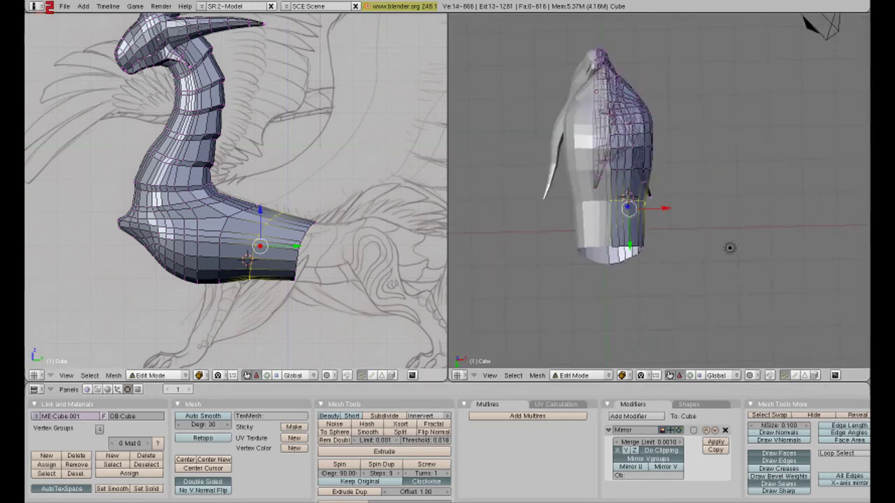
- Extrude a new tail section, flatten it along Y and shrink its end
key(g)
key(e)
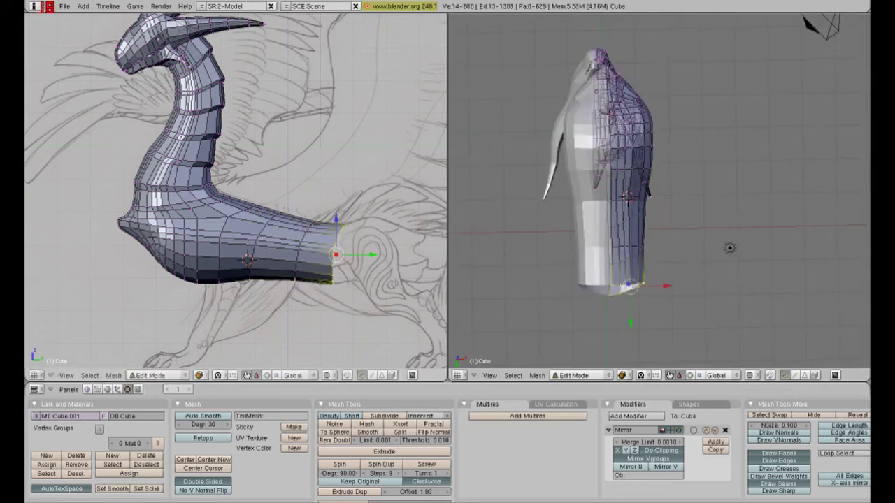
key(s)
key(y)
key(Return)
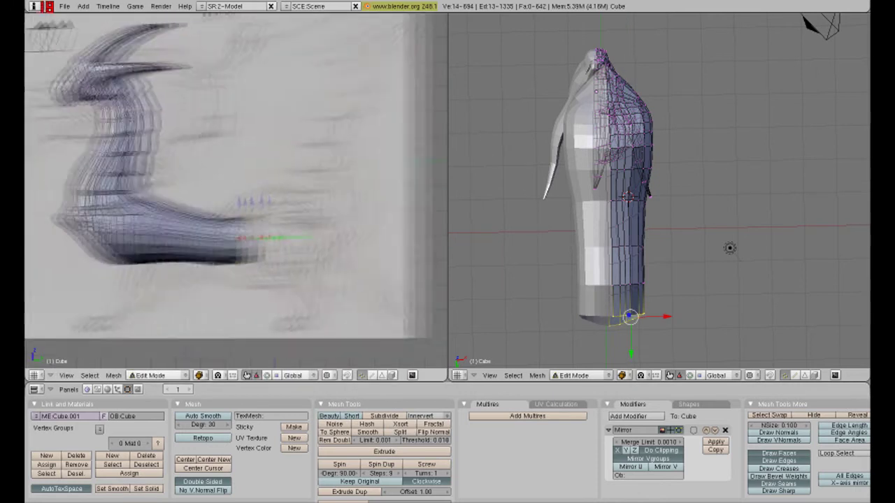
key(s)
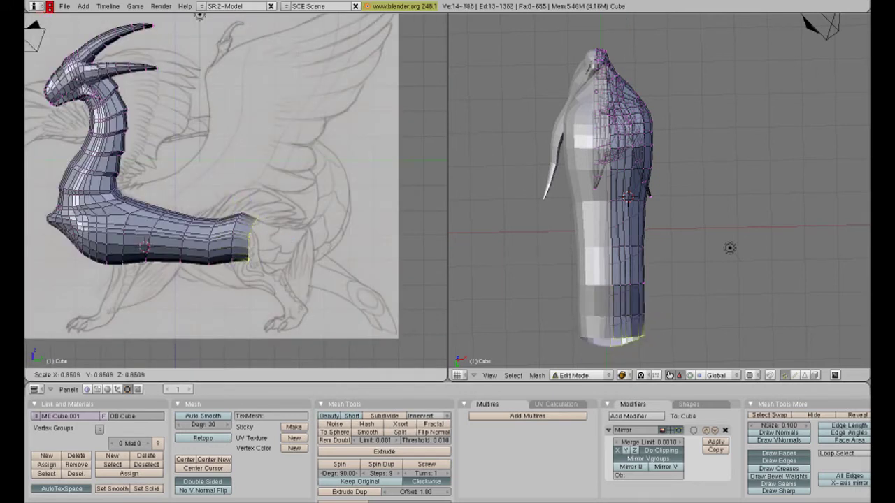
key(Return)
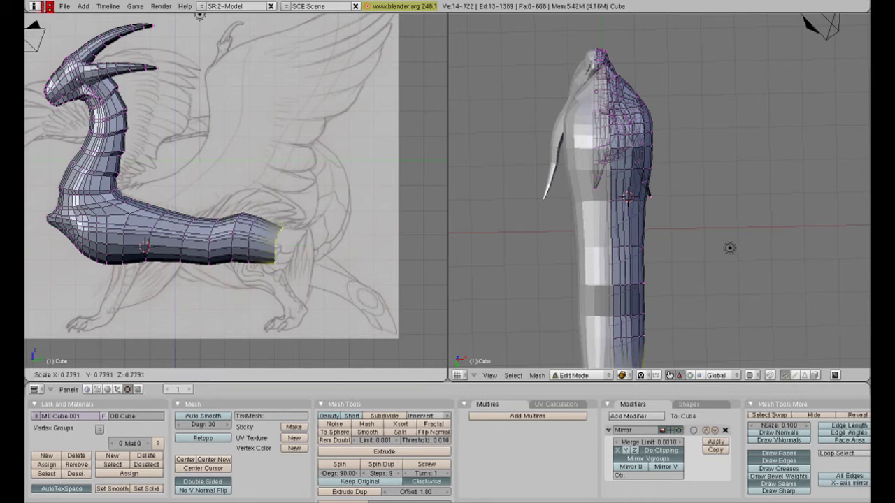
key(ctrl+KP_2)
key(g)
key(Return)
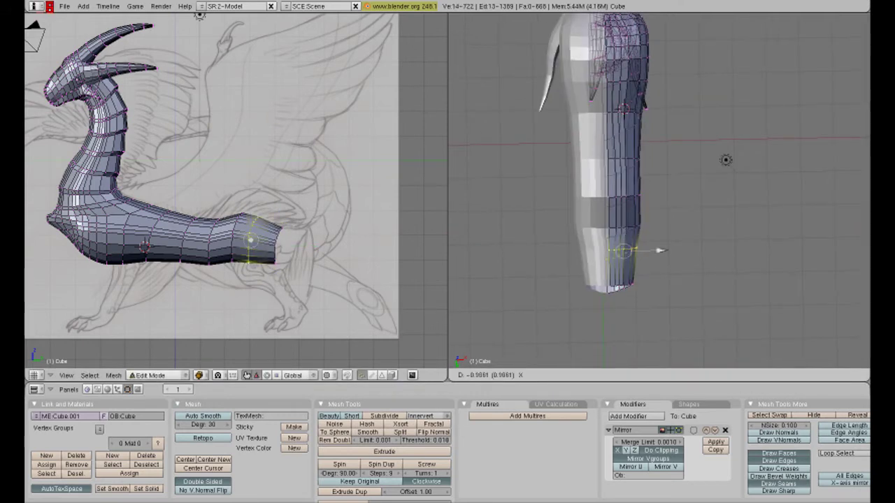
- Move the tail edge loop along X twice to slim its width
alt+right_click(625, 228)
key(g)
key(x)
key(Return)
mouse_move(726, 160)
middle_down()
mouse_move(839, 210)
mouse_move(727, 156)
mouse_move(559, 144)
mouse_move(710, 133)
mouse_move(674, 242)
mouse_move(571, 149)
mouse_move(566, 210)
mouse_move(553, 182)
mouse_move(607, 259)
mouse_move(751, 320)
mouse_move(601, 213)
middle_up()
key(g)
key(x)
click(672, 228)
- Adjust individual vertices along the belly and rear ring to refine the lower contour
right_click(628, 196)
right_click(559, 162)
right_click(587, 244)
right_click(601, 213)
right_click(677, 230)
mouse_move(675, 270)
middle_down()
mouse_move(690, 289)
mouse_move(481, 16)
middle_up()
right_click(689, 289)
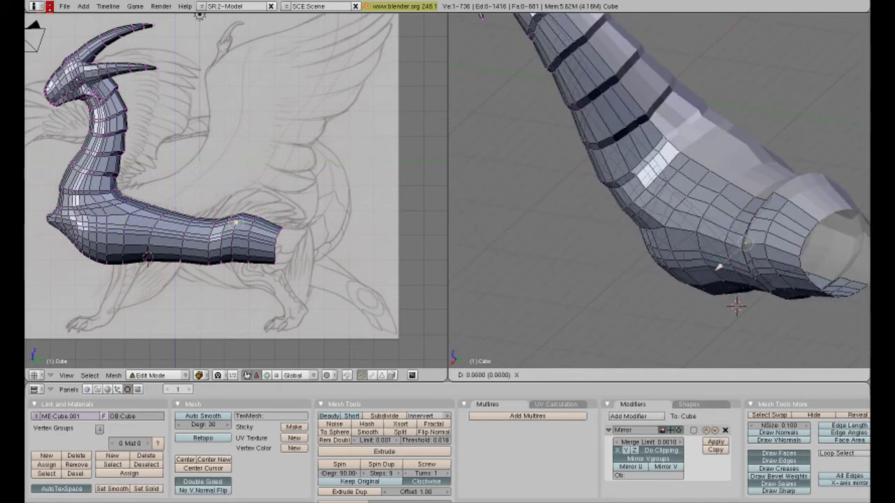
right_click(748, 241)
mouse_move(748, 242)
middle_down()
mouse_move(681, 297)
mouse_move(697, 348)
middle_up()
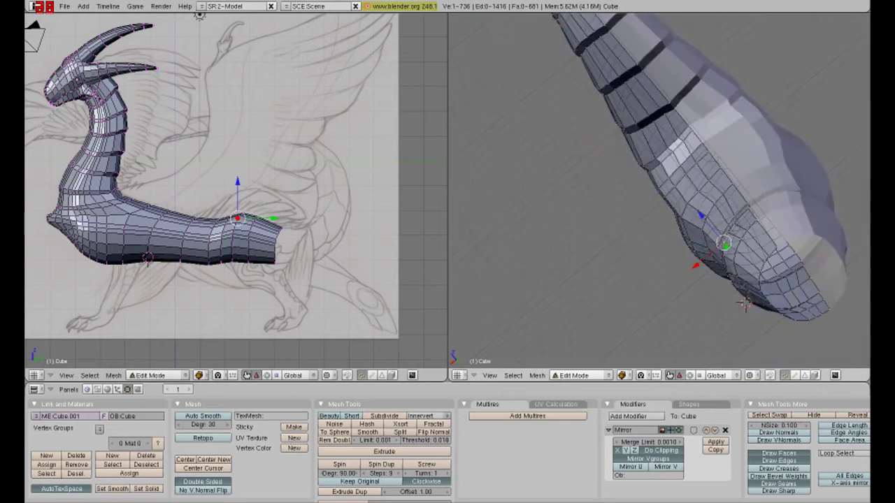
mouse_move(697, 350)
middle_down()
mouse_move(471, 76)
mouse_move(599, 105)
mouse_move(567, 52)
middle_up()
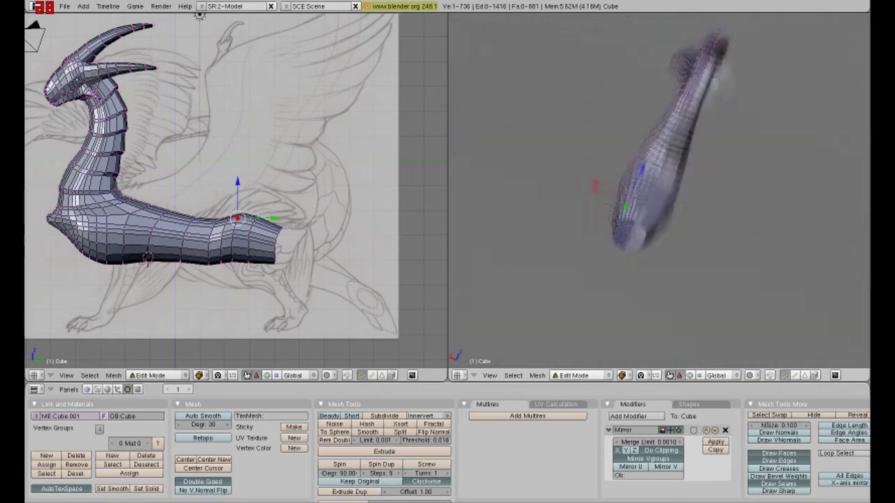
key(KP_7)
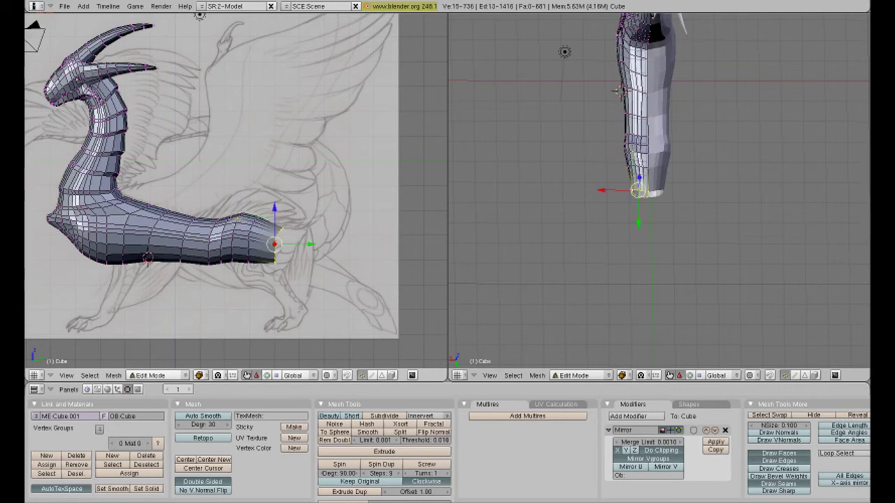
- Reposition the tail's end face and enlarge it slightly
scroll(231, 210, up, 3)
key(s)
key(Return)
key(g)
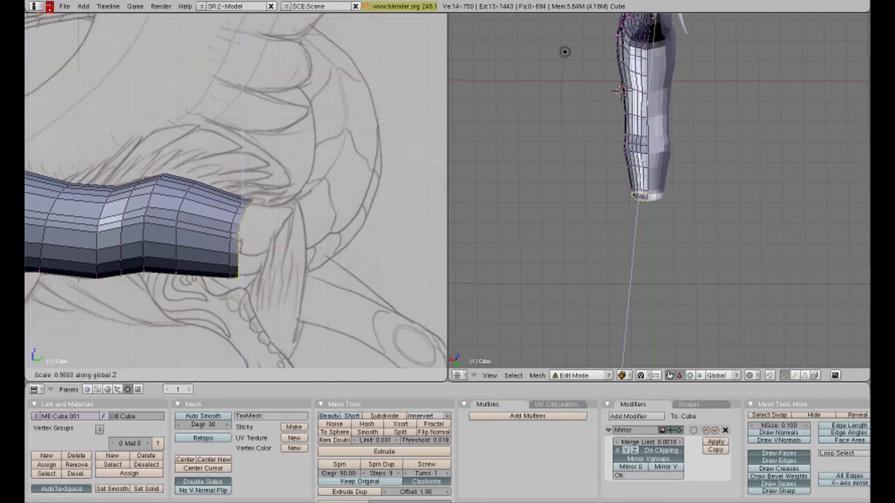
key(Return)
key(s)
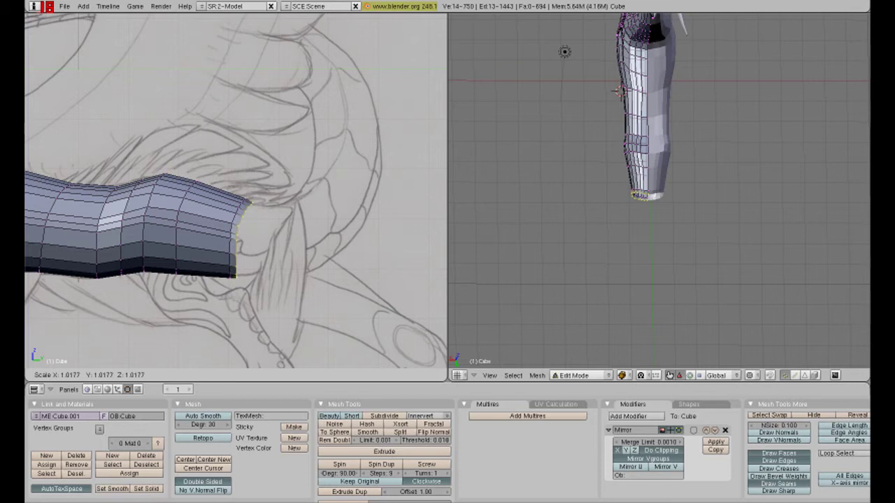
key(Return)
scroll(659, 190, up, 4)
scroll(629, 175, up, 1)
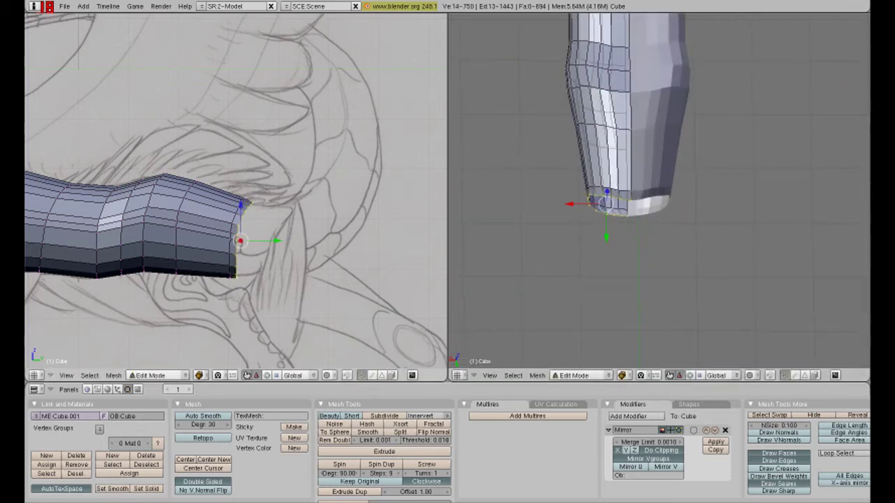
- Extrude three new tail segments, nudge the newest ring and shrink it
key(e)
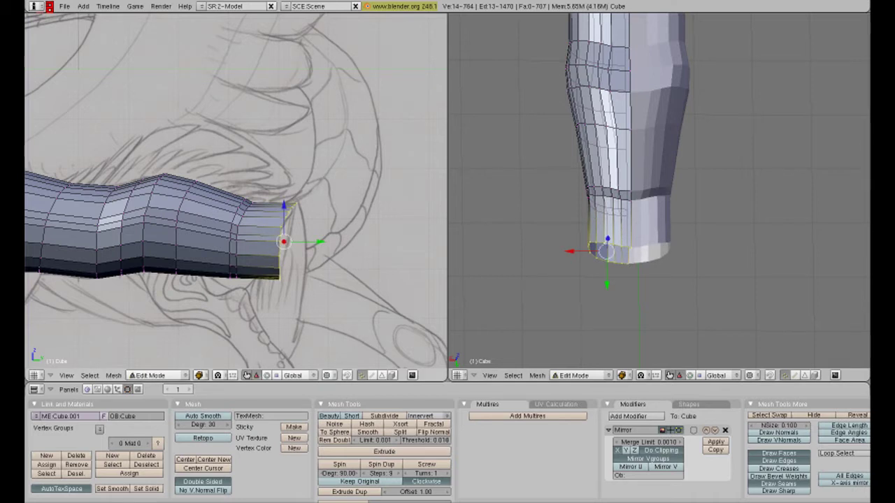
key(e)
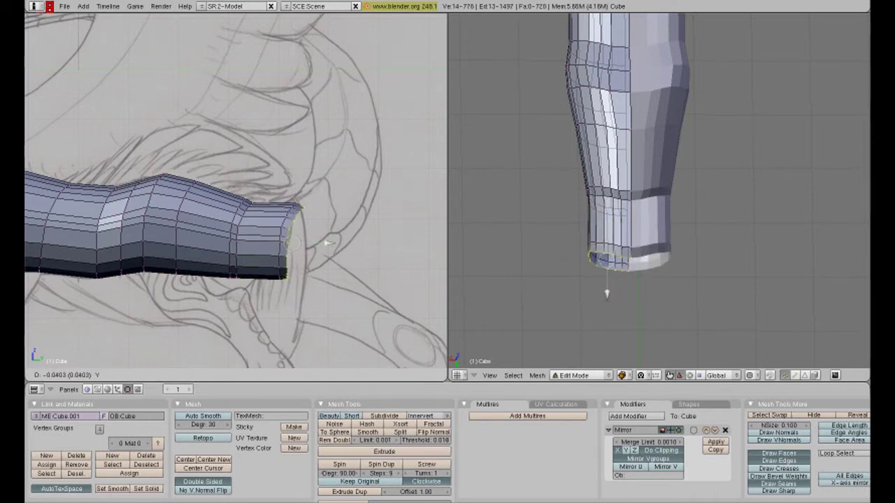
scroll(109, 83, down, 4)
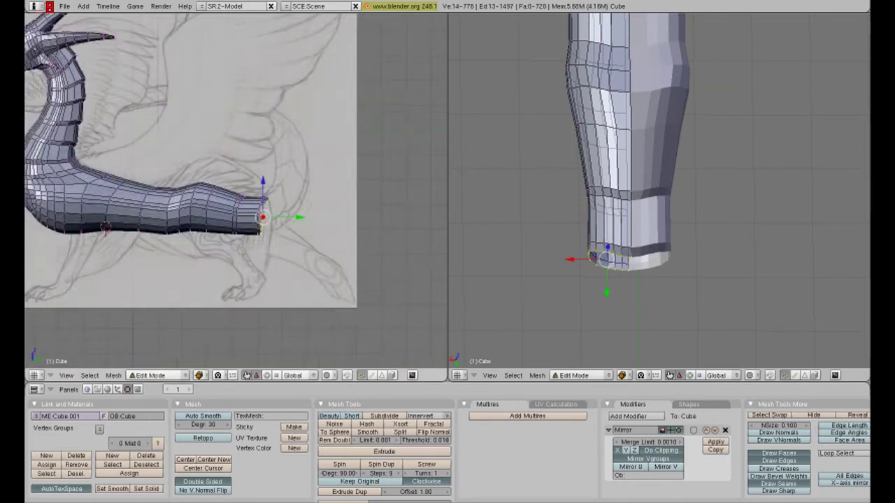
scroll(62, 94, up, 3)
key(e)
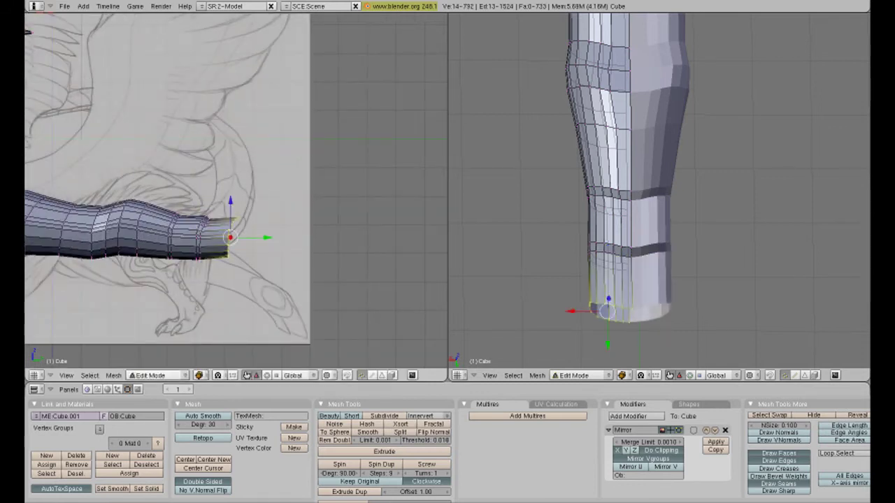
drag(607, 341, 610, 341)
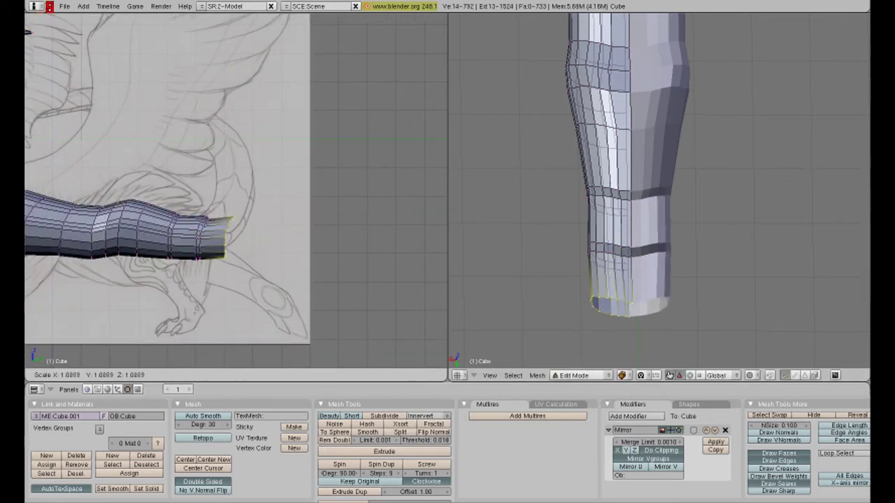
key(Return)
scroll(168, 188, up, 3)
key(s)
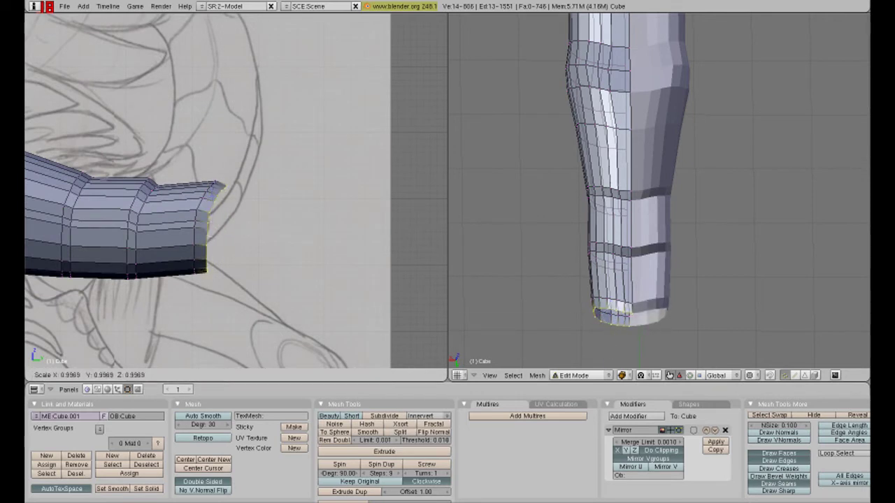
key(Return)
- Extrude three more segments back along the sketch, then deselect everything
key(e)
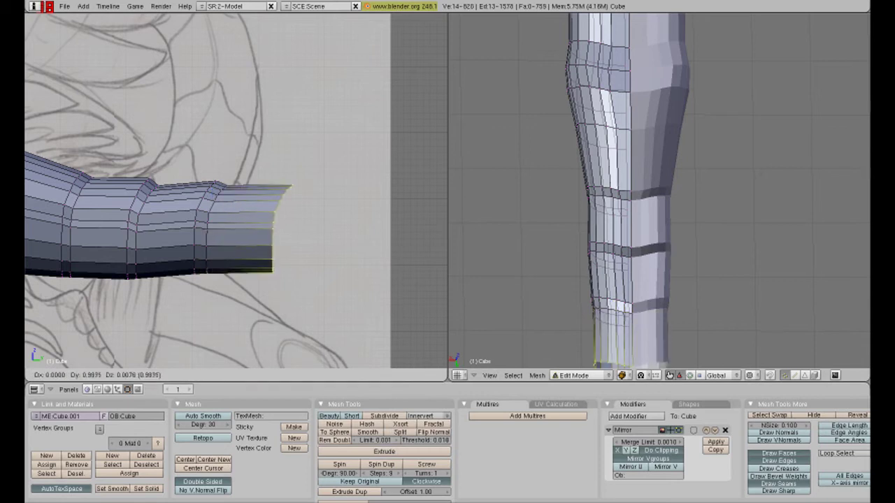
key(Return)
scroll(210, 189, down, 5)
scroll(175, 188, up, 5)
key(e)
key(Return)
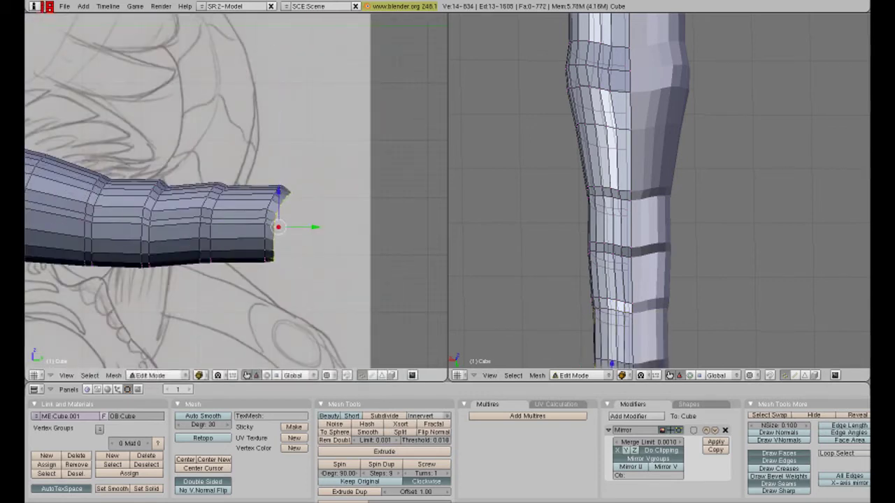
key(e)
scroll(209, 189, down, 1)
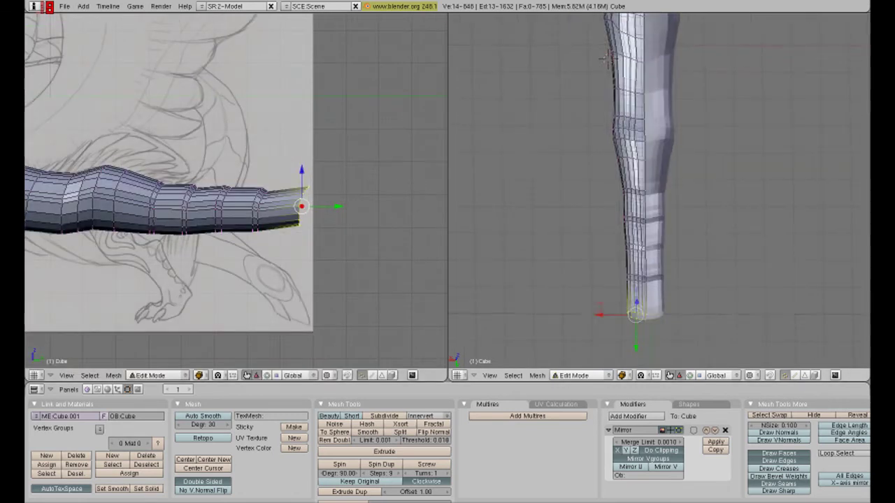
scroll(603, 26, down, 1)
key(a)
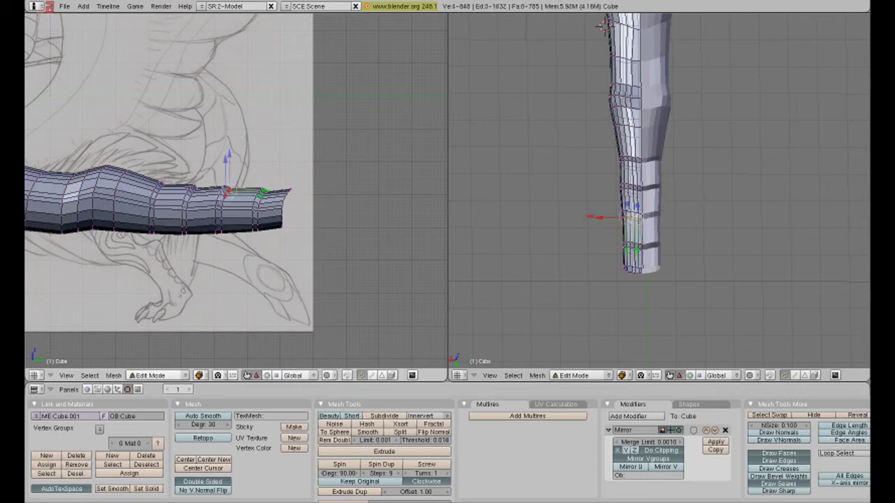
- Try moving the tail-end loop, undo it, then extrude and resize a segment
scroll(210, 196, up, 1)
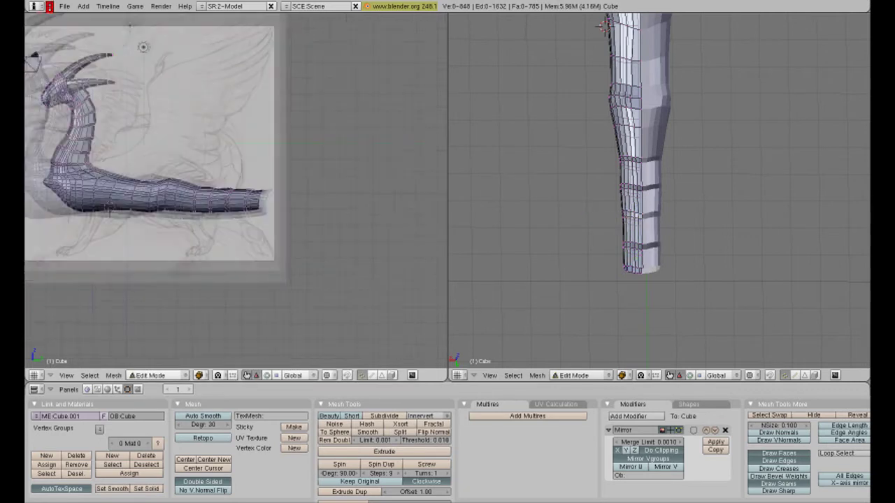
scroll(209, 196, up, 2)
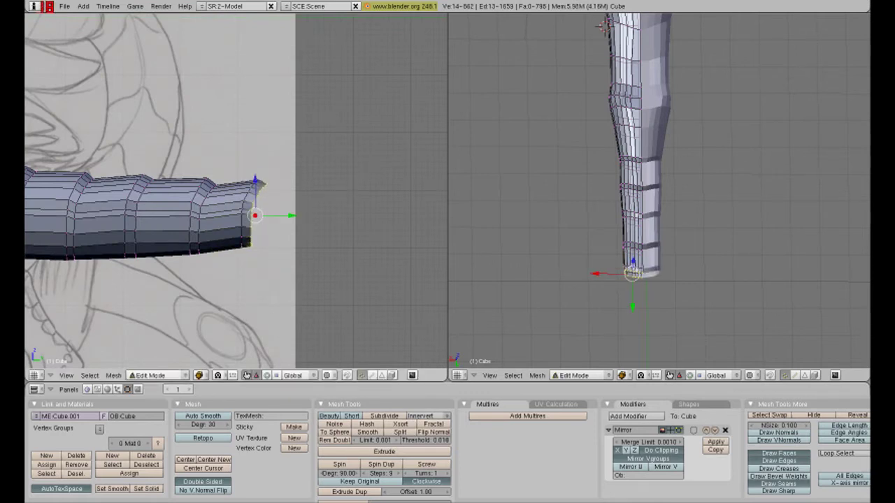
scroll(159, 190, down, 3)
scroll(159, 190, up, 2)
scroll(159, 191, up, 2)
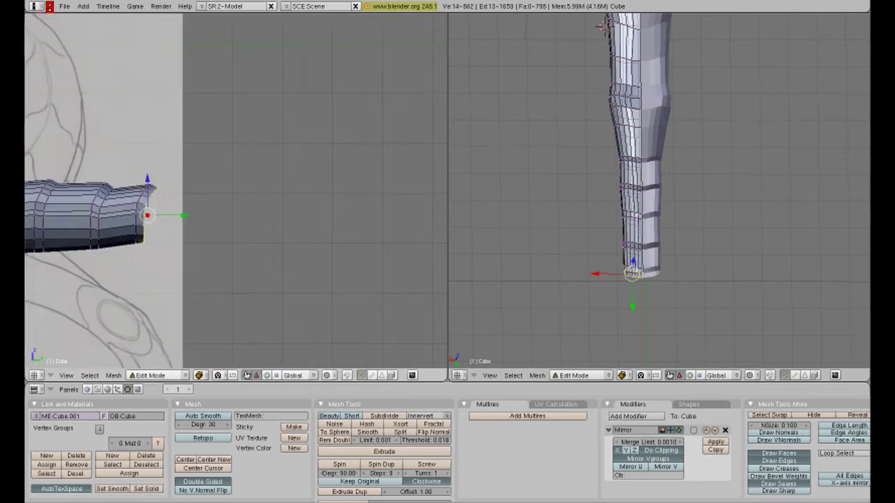
key(g)
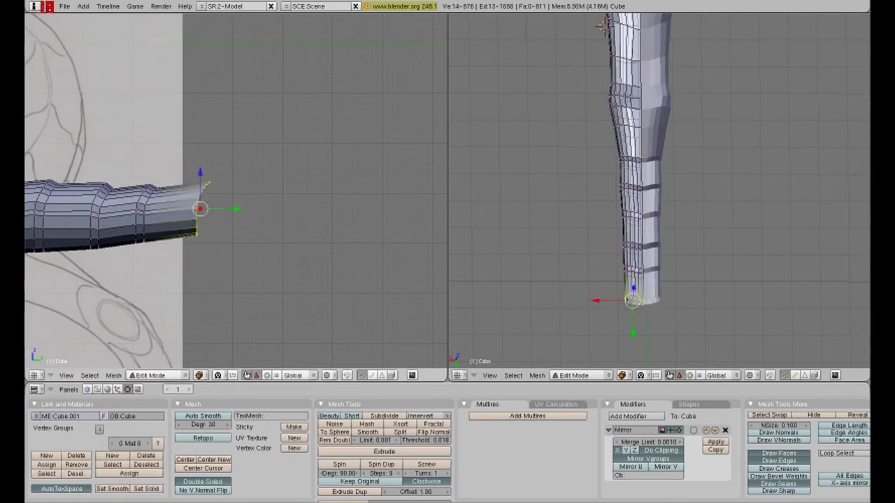
key(g)
key(ctrl+z)
key(e)
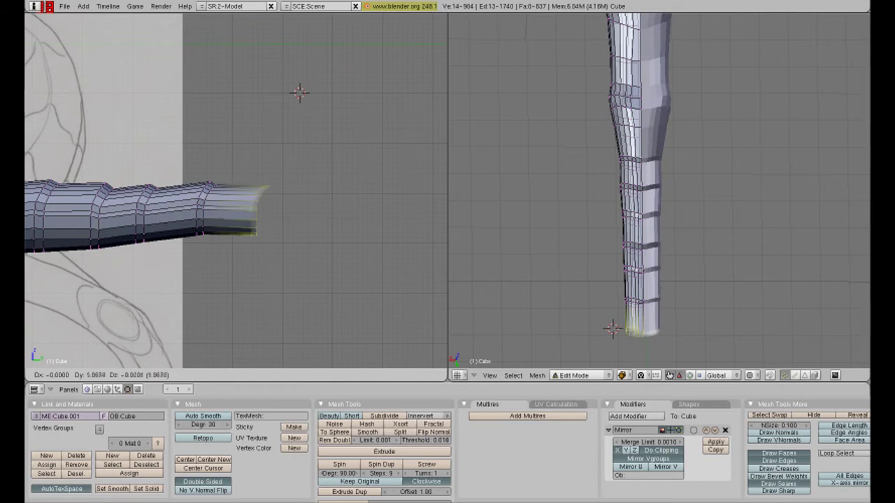
key(s)
key(Return)
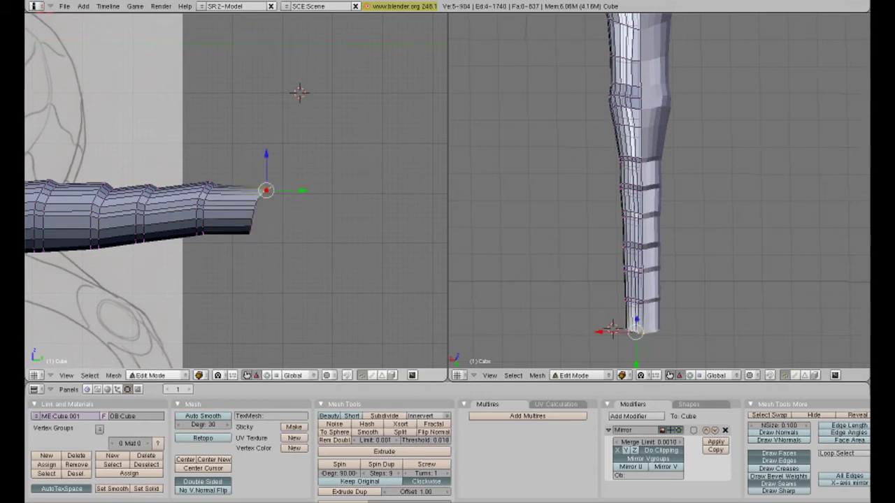
key(ctrl+z)
- Extrude two more tail segments, flattening and shrinking each new end
key(e)
key(s)
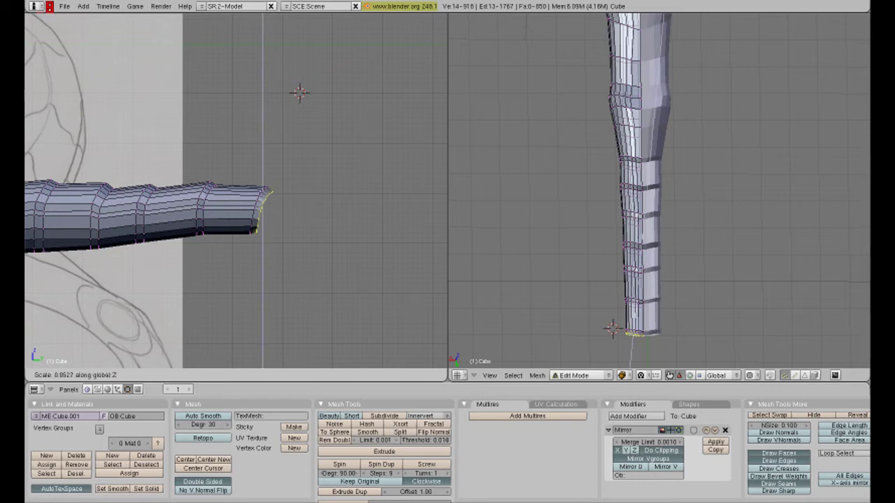
key(Return)
key(KP_1)
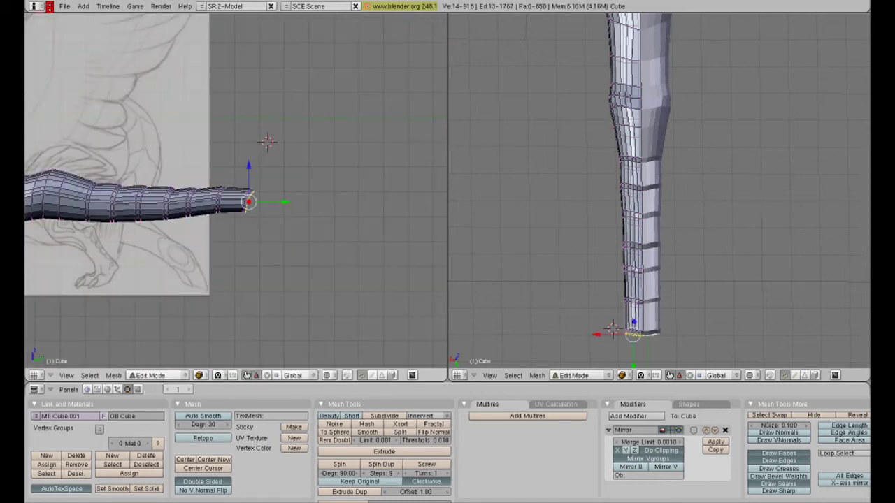
scroll(236, 189, up, 2)
key(e)
key(Return)
key(s)
key(Return)
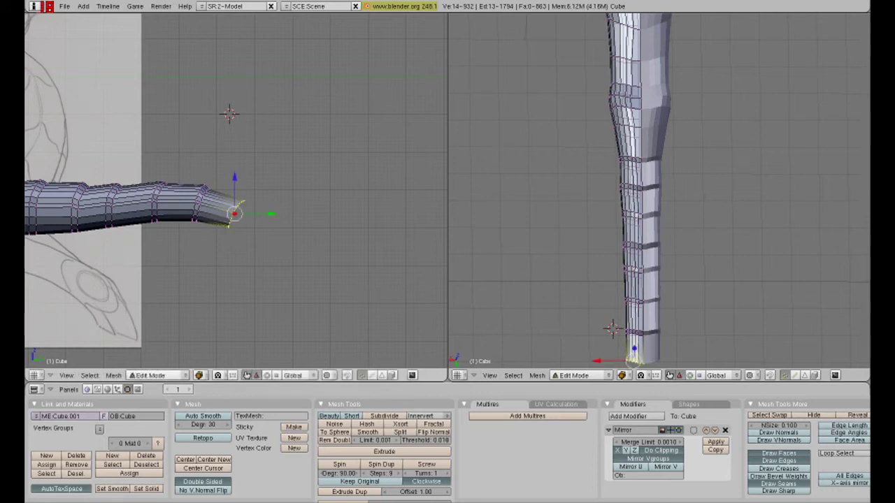
- Extrude a segment, squash it along Z and lower it slightly along Z
key(e)
key(Return)
scroll(235, 188, up, 2)
key(s)
key(z)
key(Return)
key(g)
key(z)
key(Return)
- Extrude curving, narrowing segments toward the tip and nudge the tip toward the centre line
key(e)
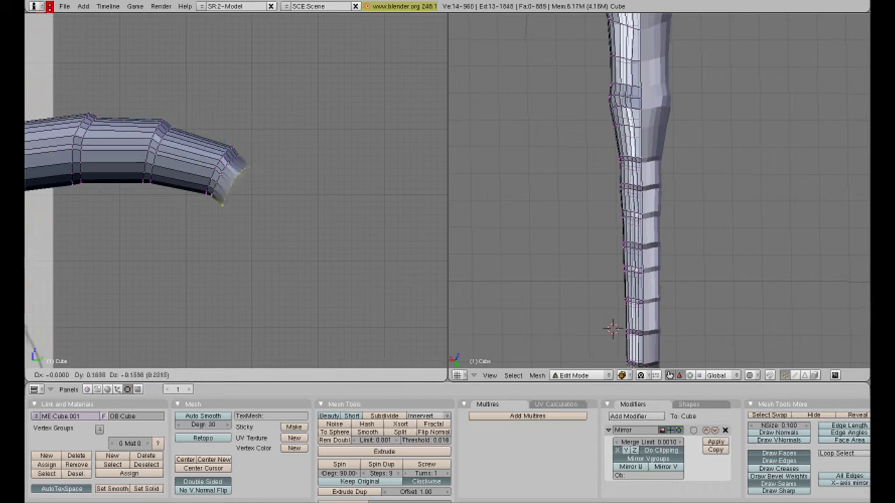
key(Return)
key(s)
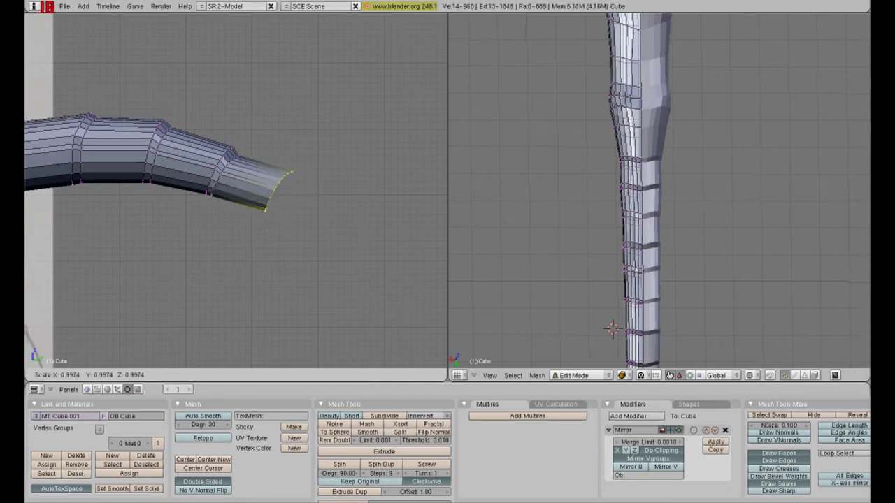
key(Return)
key(e)
key(Return)
key(g)
key(Return)
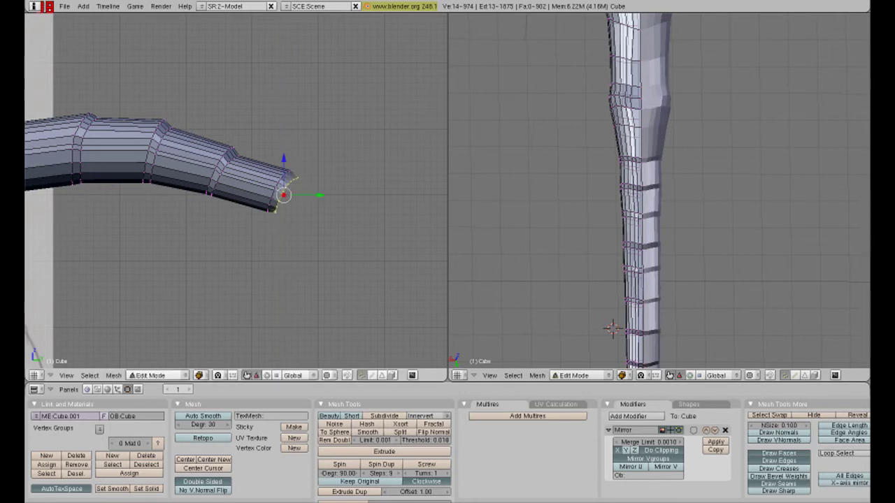
scroll(659, 189, up, 2)
scroll(659, 188, up, 3)
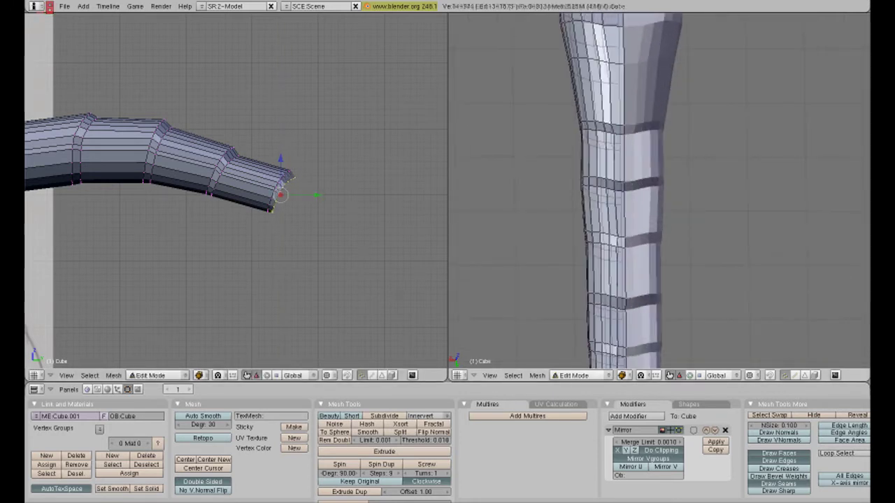
key(g)
scroll(658, 189, down, 3)
scroll(658, 188, down, 1)
- Select loops along the tail, orbit to inspect it, then return to front and side views
alt+right_click(585, 230)
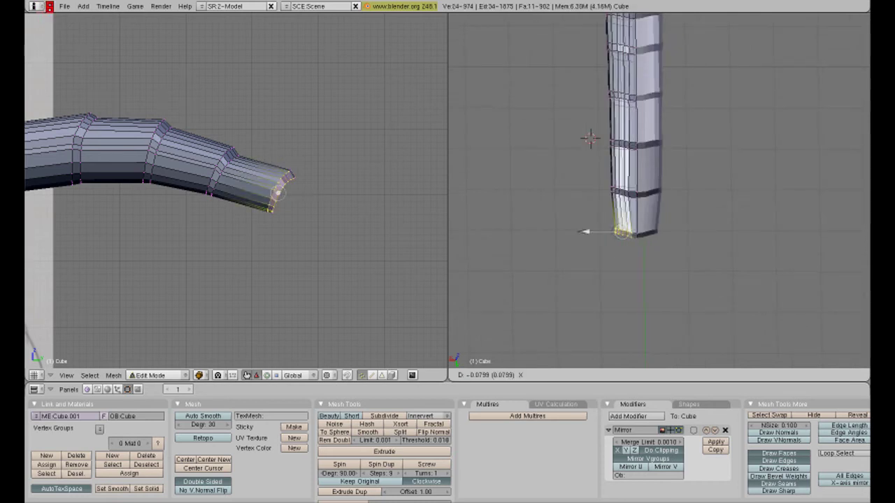
alt+right_click(585, 189)
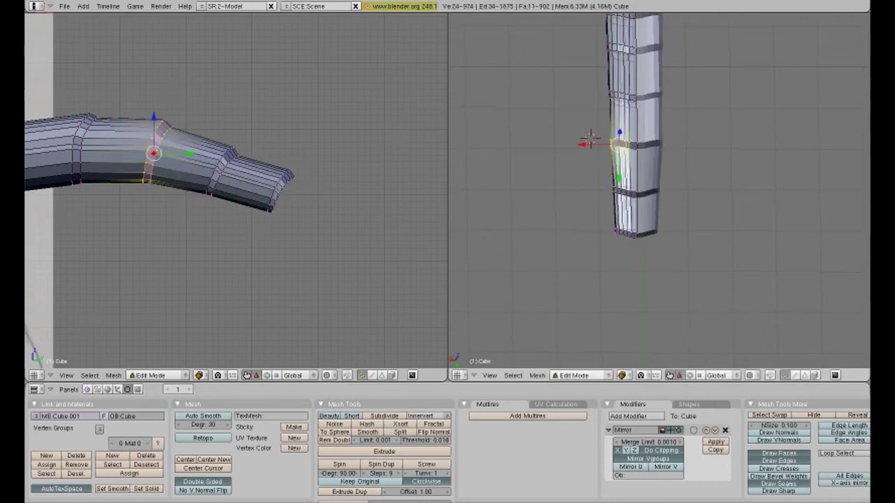
middle_drag(630, 167, 643, 140)
middle_drag(545, 24, 593, 34)
key(KP_1)
key(KP_3)
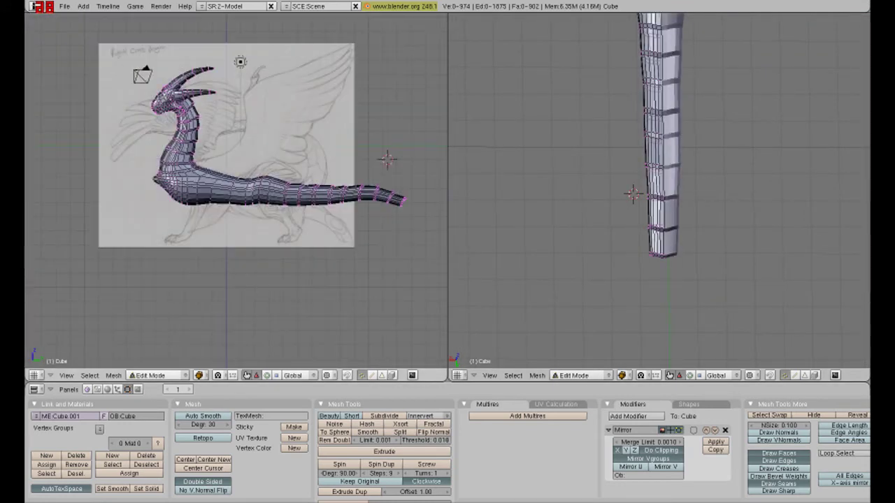
- Extrude two tip segments, shift the tip along Z and rotate it about Y
ctrl+middle_drag(387, 159, 186, 27)
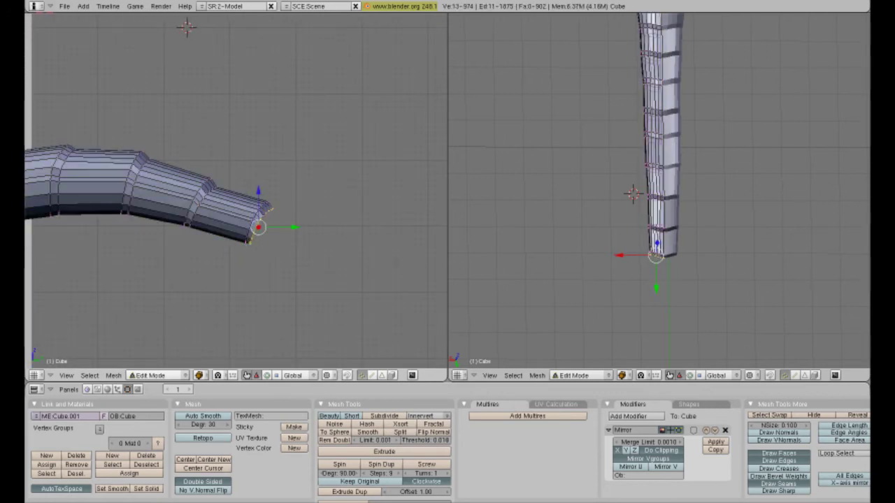
key(e)
key(Return)
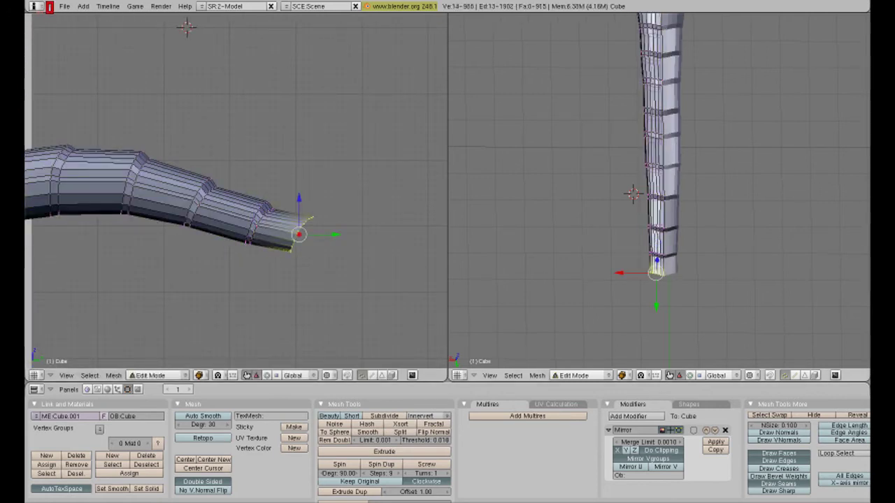
key(e)
key(Return)
key(Return)
key(g)
key(z)
key(Return)
key(r)
key(y)
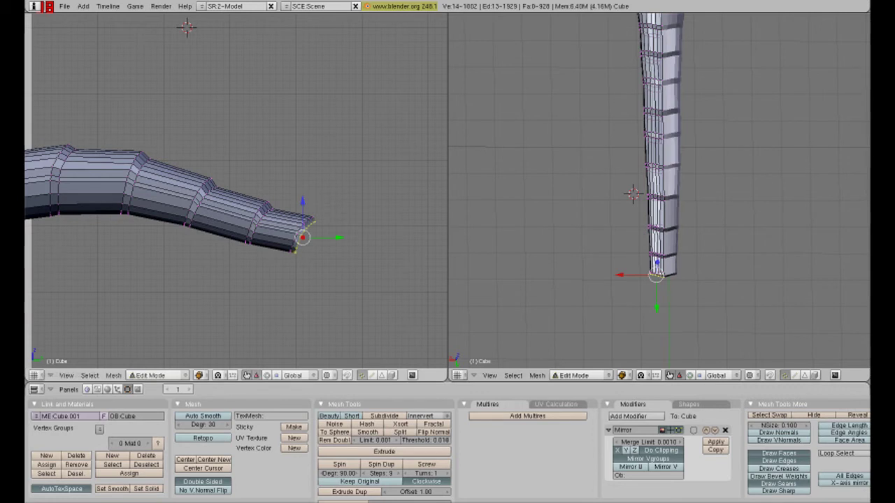
key(Return)
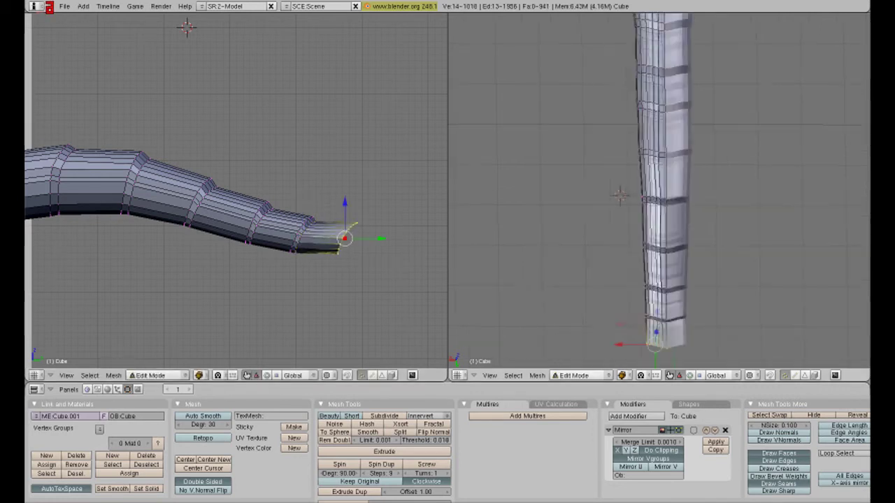
- Flatten the tail tip along Z and extrude another tapered segment
scroll(661, 175, up, 3)
middle_drag(661, 175, 650, 165)
scroll(640, 129, up, 2)
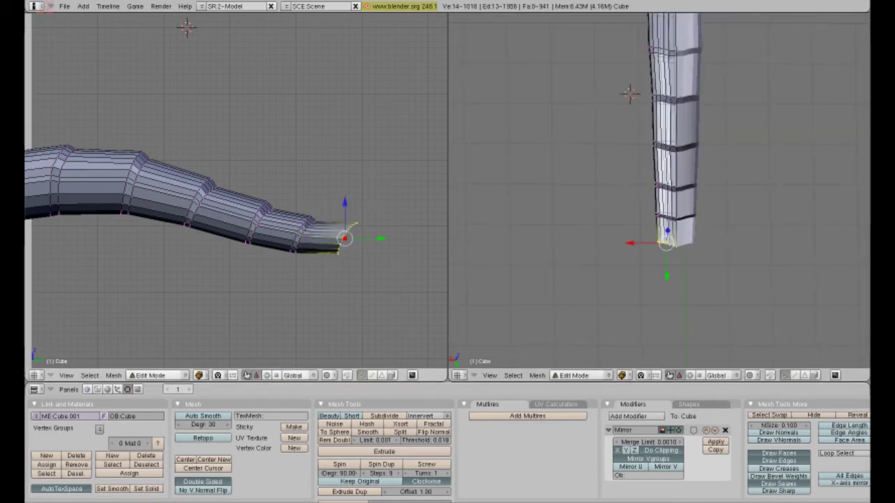
key(s)
key(z)
key(Return)
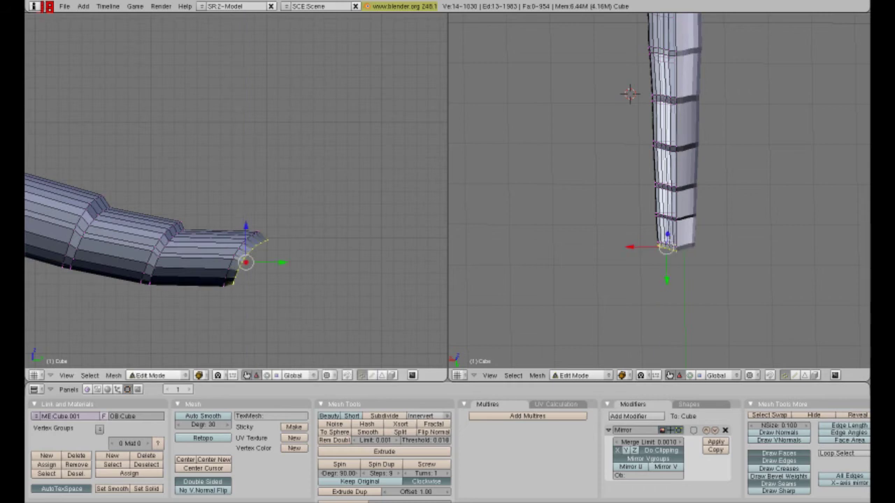
scroll(235, 189, down, 3)
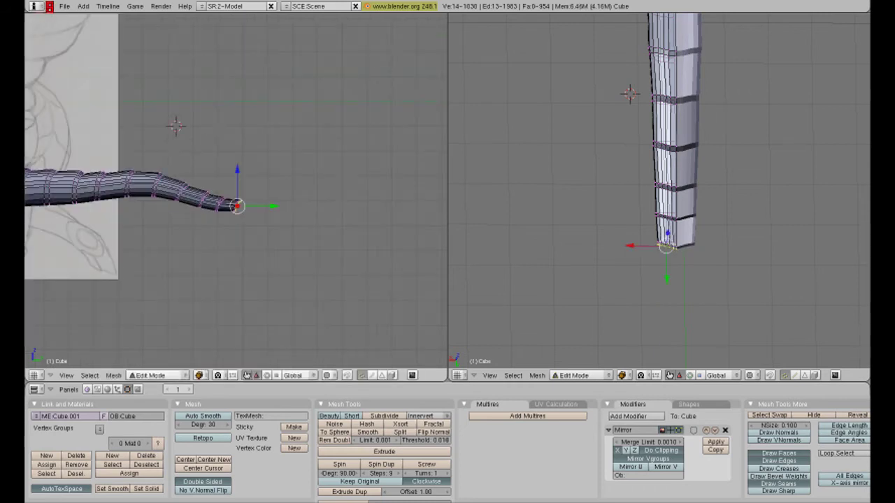
scroll(235, 189, up, 3)
key(e)
key(Return)
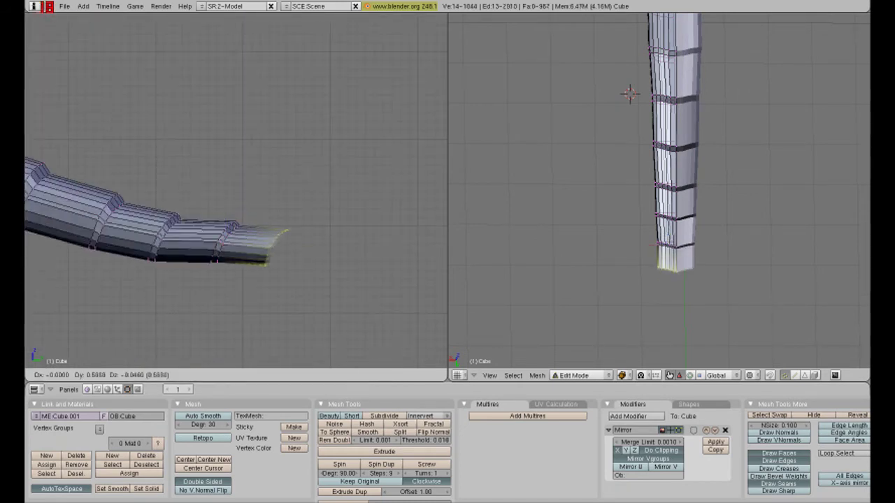
key(Return)
- Extrude another segment and push the new tip out along Y
key(e)
key(Return)
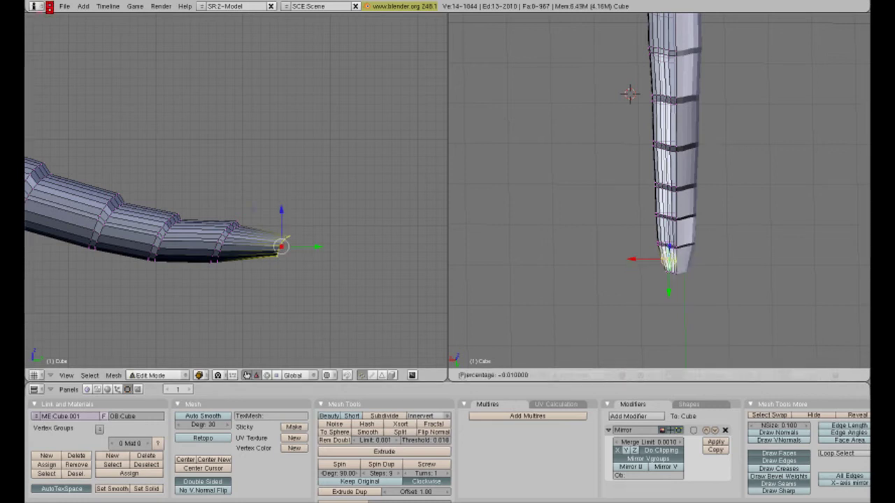
key(Escape)
key(g)
key(y)
key(Return)
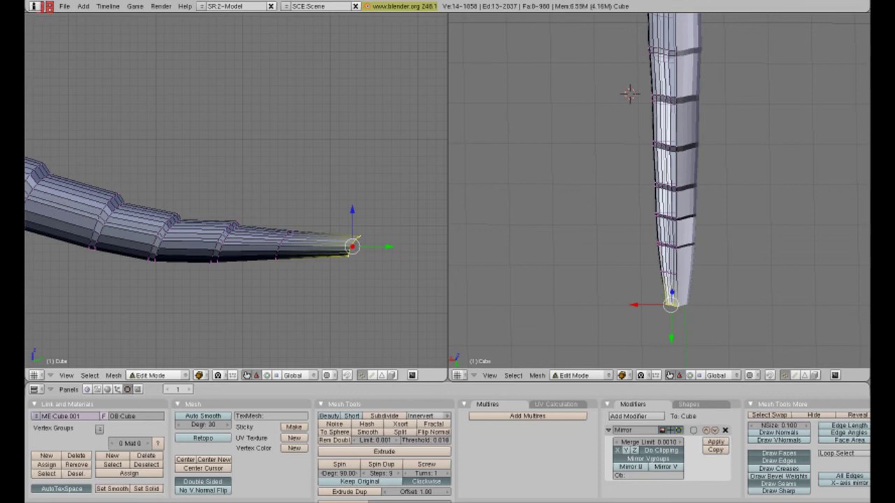
- Extrude a final segment scaled to a point, deselect all and inspect from the front
key(e)
key(Return)
key(Return)
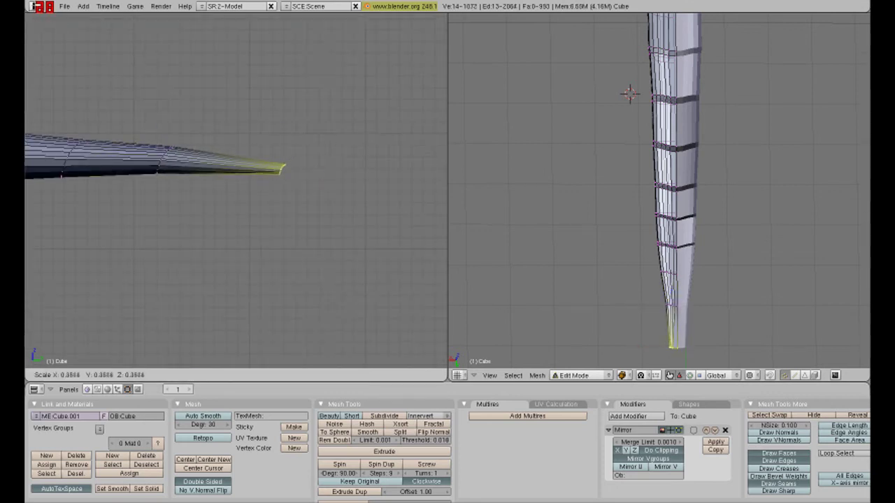
key(s)
key(Return)
key(a)
middle_drag(629, 200, 635, 35)
key(KP_1)
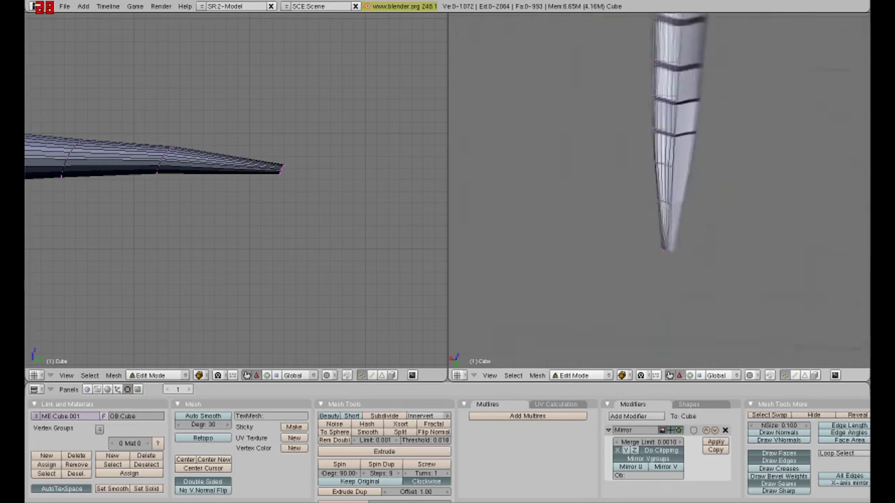
- Shift a loop near the tail tip sideways along X
alt+right_click(661, 168)
key(g)
key(x)
key(Return)
key(a)
- Extrude the tail-tip loop outward and reposition the new tail tip
mouse_move(624, 183)
middle_down()
mouse_move(699, 112)
mouse_move(844, 80)
mouse_move(769, 139)
middle_up()
middle_drag(210, 209, 231, 161)
alt+right_click(281, 174)
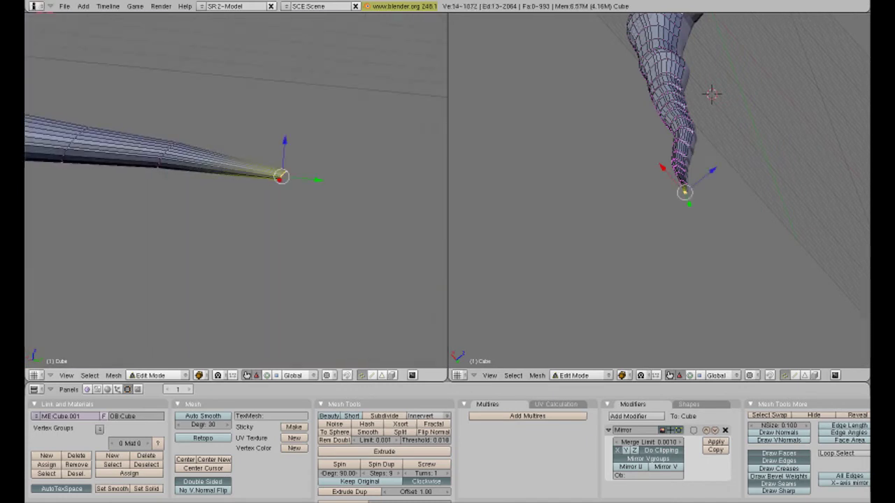
key(KP_3)
key(e)
key(Return)
mouse_move(664, 209)
middle_down()
mouse_move(734, 140)
mouse_move(699, 105)
mouse_move(671, 182)
mouse_move(681, 140)
middle_up()
key(g)
key(Return)
- Clear the selection and orbit around the model to inspect the tail tip and horn
mouse_move(231, 210)
middle_down()
mouse_move(196, 161)
mouse_move(223, 182)
middle_up()
middle_drag(657, 196, 629, 161)
key(a)
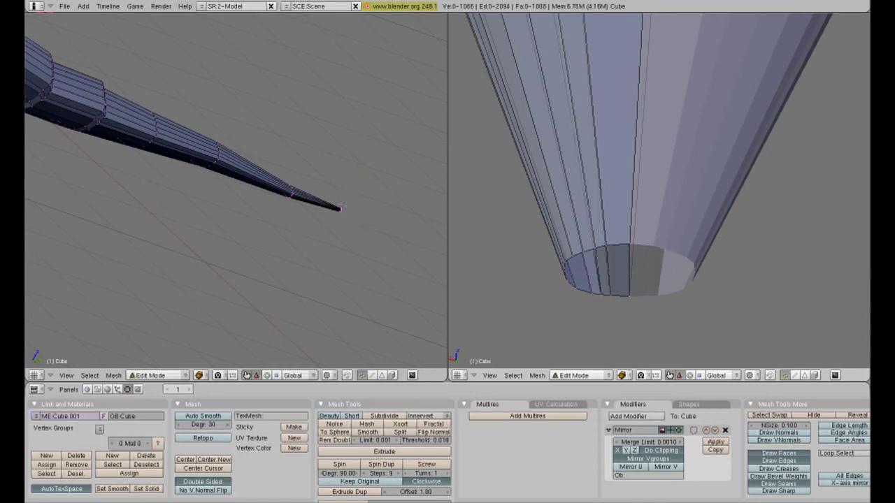
key(a)
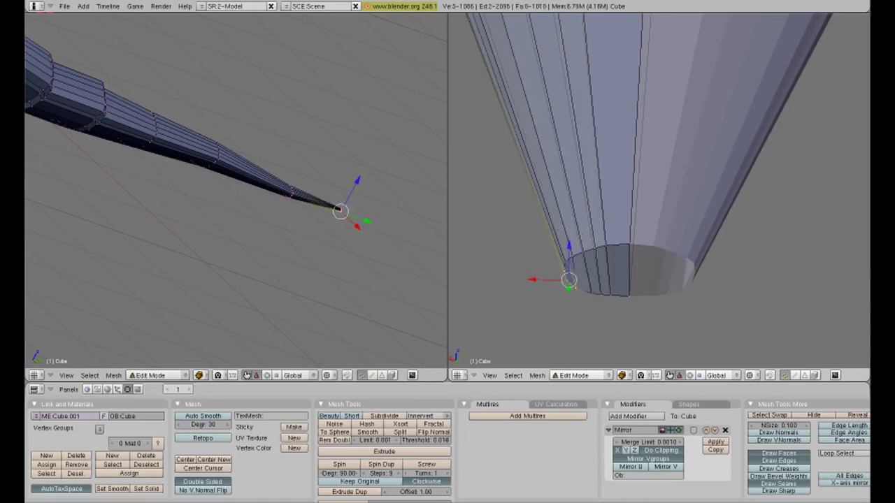
scroll(657, 189, up, 5)
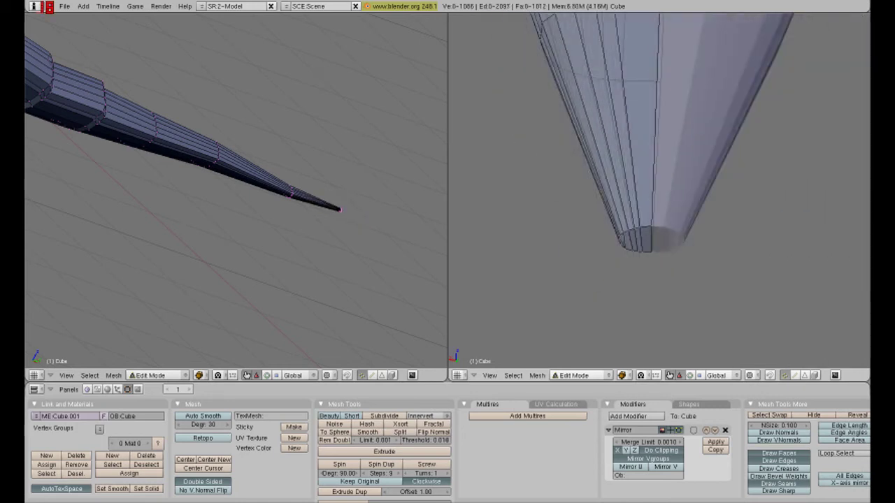
scroll(657, 189, down, 5)
scroll(657, 189, down, 3)
mouse_move(657, 188)
middle_down()
mouse_move(609, 224)
mouse_move(727, 83)
middle_up()
- Show the right view in front ortho and the left in side ortho, then select a tail loop
key(KP_1)
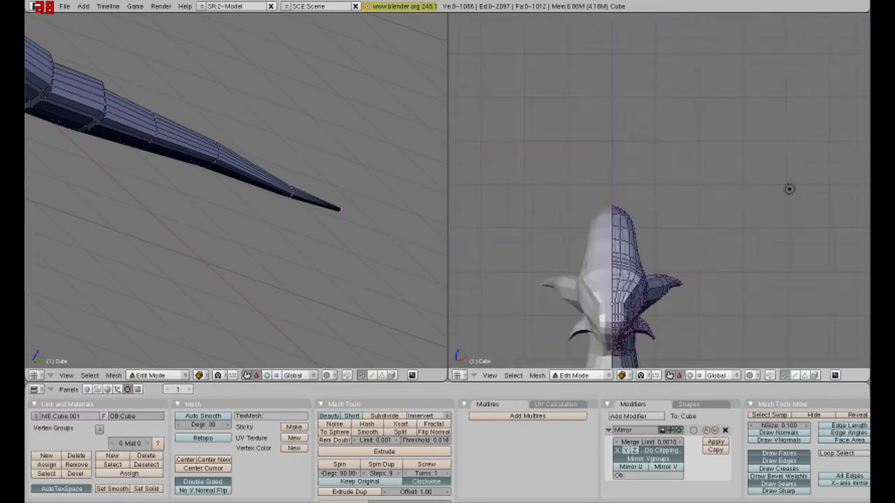
middle_drag(696, 246, 671, 210)
key(KP_1)
key(KP_3)
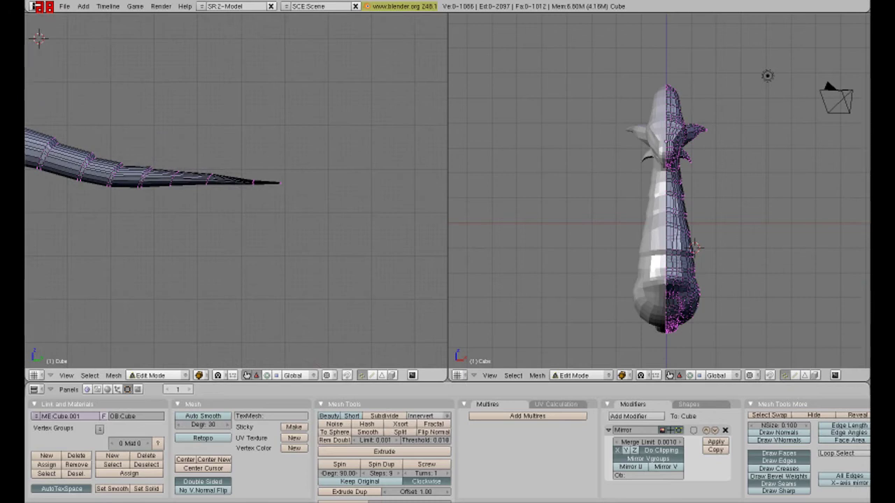
scroll(270, 149, up, 2)
alt+right_click(389, 233)
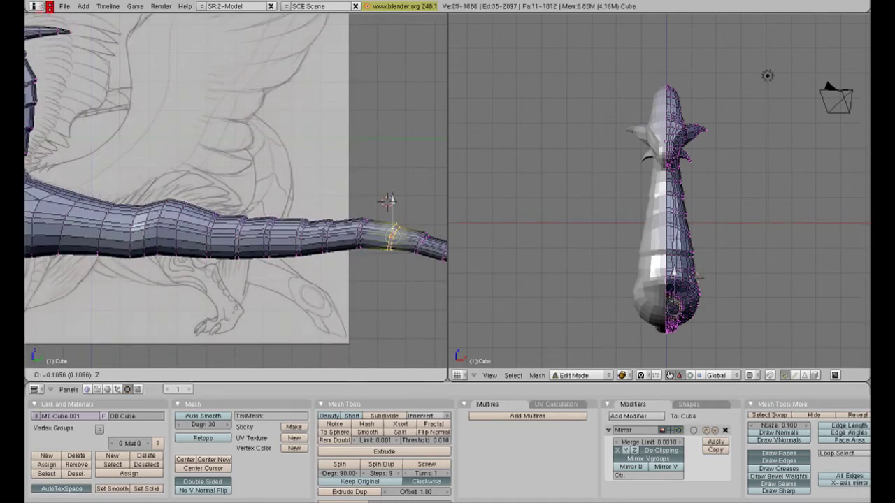
- Select a strip of faces running down the back of the neck
scroll(323, 196, down, 2)
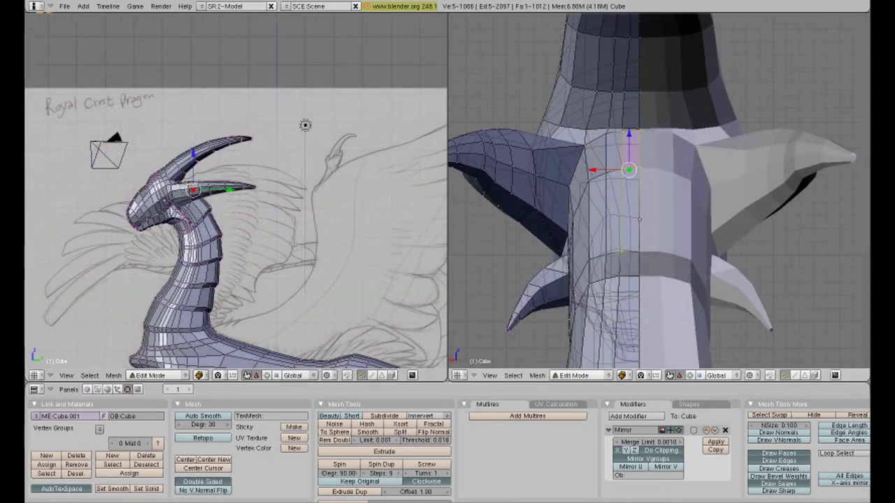
middle_drag(639, 219, 617, 98)
alt+right_click(617, 91)
shift+right_click(627, 203)
shift+middle_drag(657, 279, 657, 98)
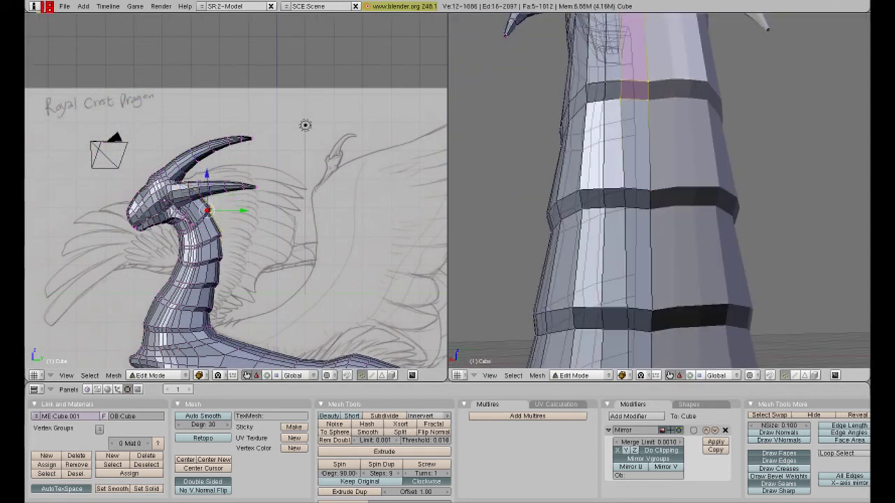
middle_drag(657, 280, 657, 223)
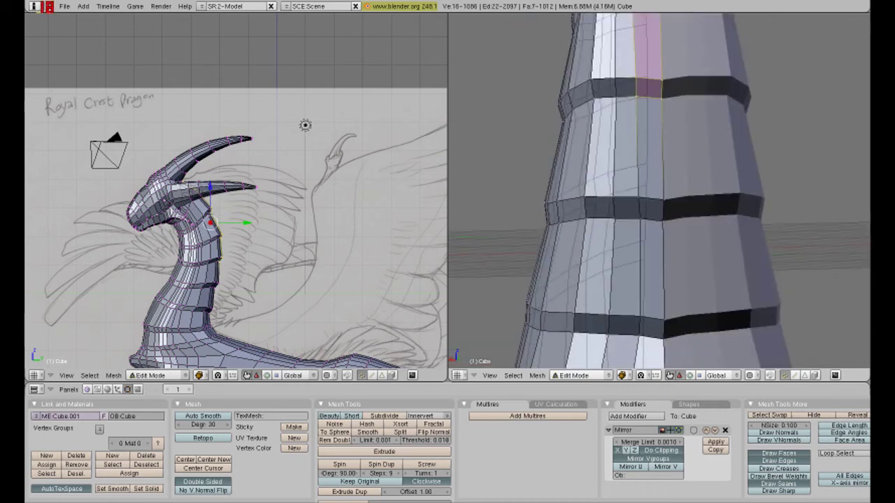
shift+right_click(648, 150)
middle_drag(657, 279, 657, 238)
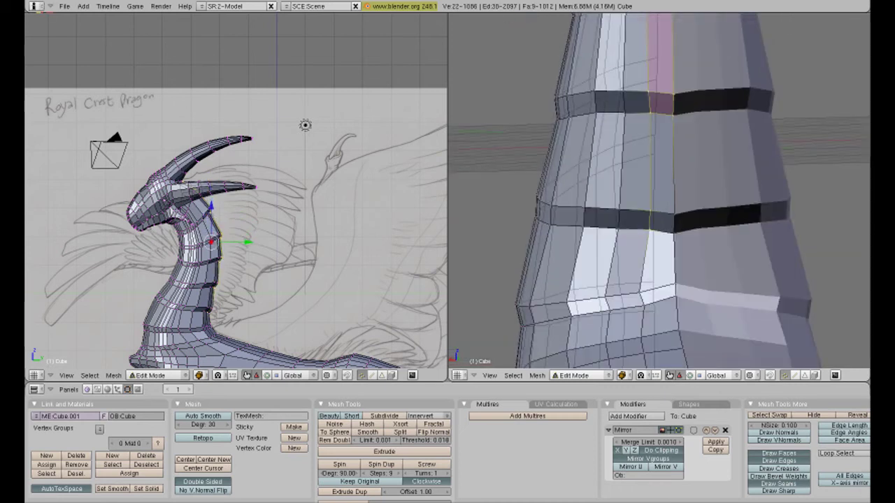
shift+right_click(661, 168)
shift+right_click(657, 308)
shift+scroll(664, 299, down, 3)
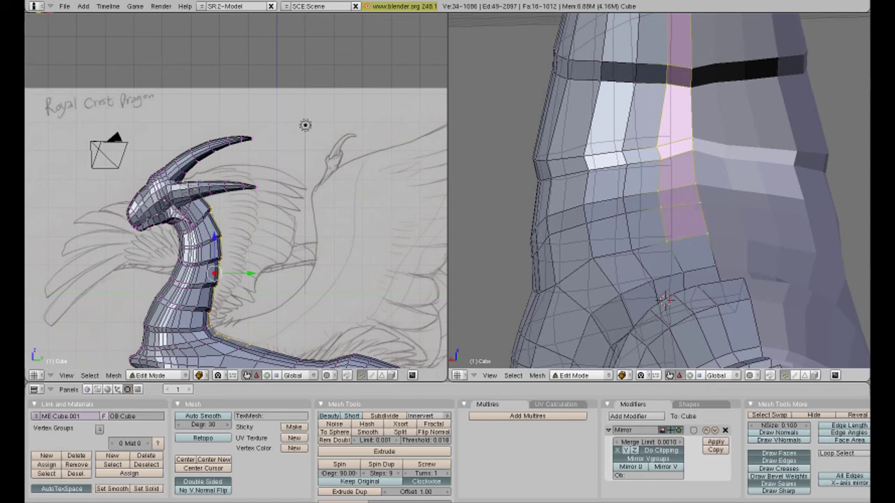
shift+right_click(688, 262)
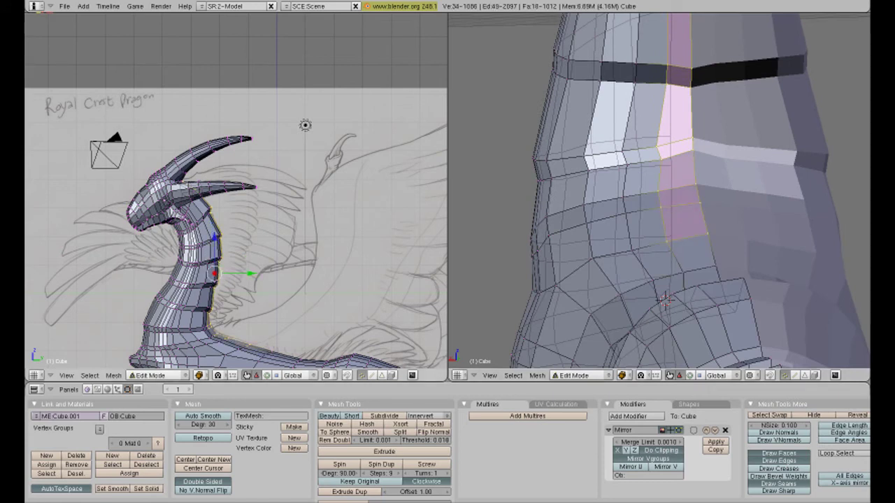
scroll(659, 191, down, 3)
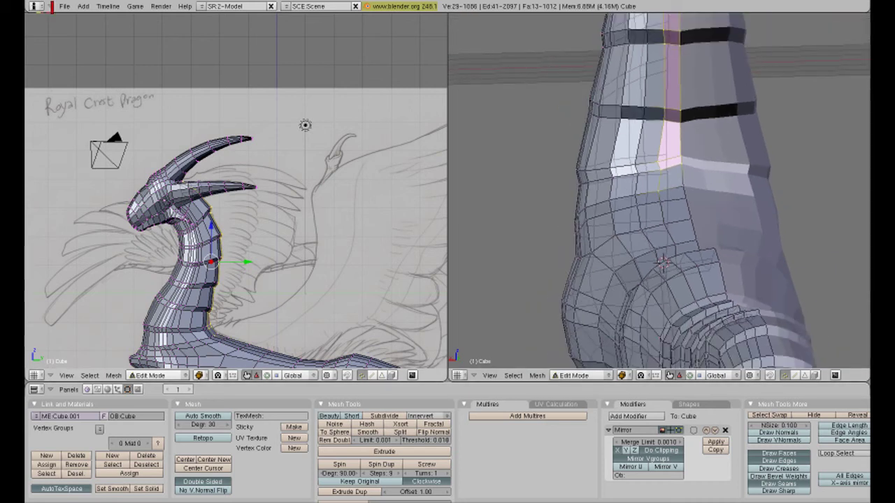
- Extrude the neck strip, raise it along Z and tilt it backward into a crest
key(e)
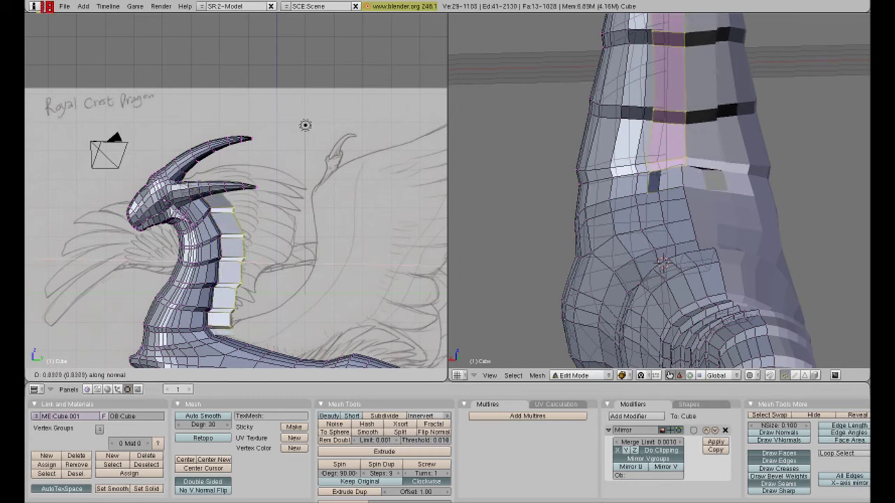
key(Return)
key(g)
key(z)
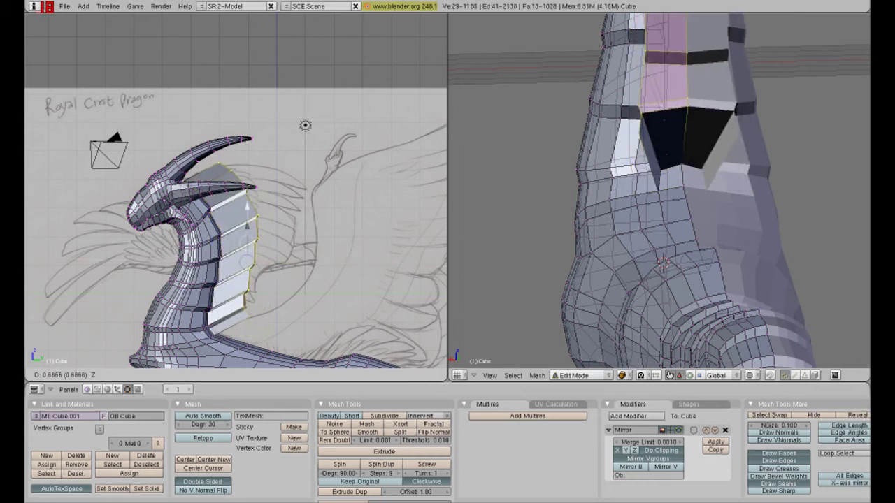
key(Return)
key(r)
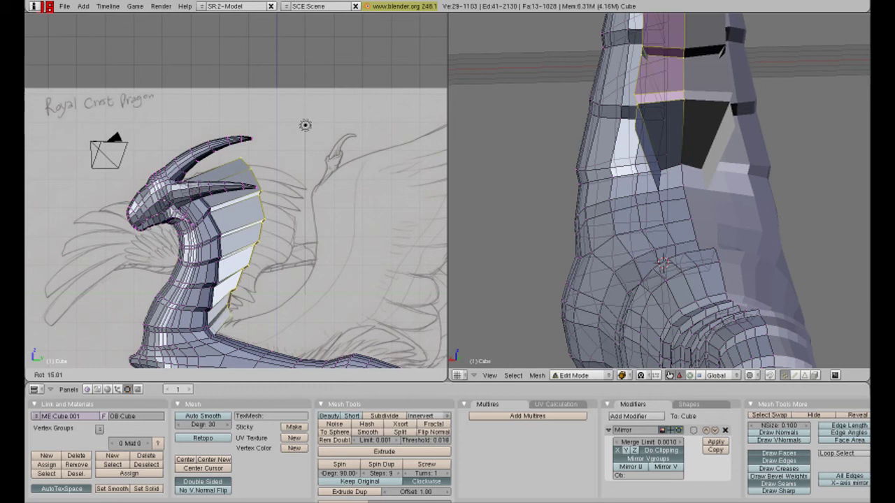
key(Return)
- Slide the crest along X to centre it on the mirror seam, then select its bottom corner
scroll(660, 190, down, 4)
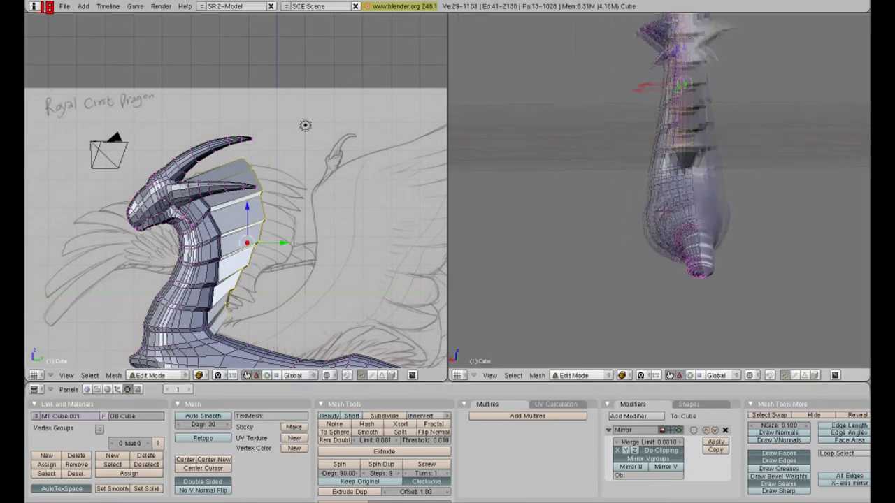
middle_drag(659, 190, 699, 195)
key(g)
key(x)
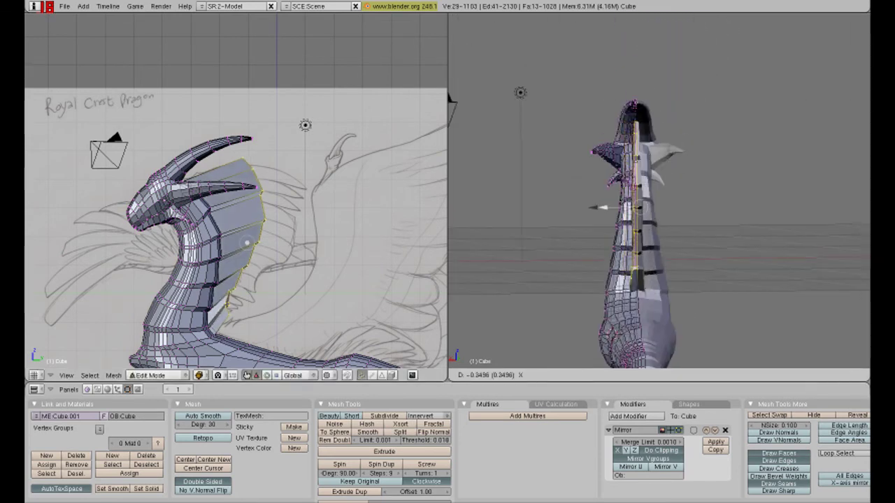
scroll(598, 207, up, 6)
scroll(598, 207, up, 4)
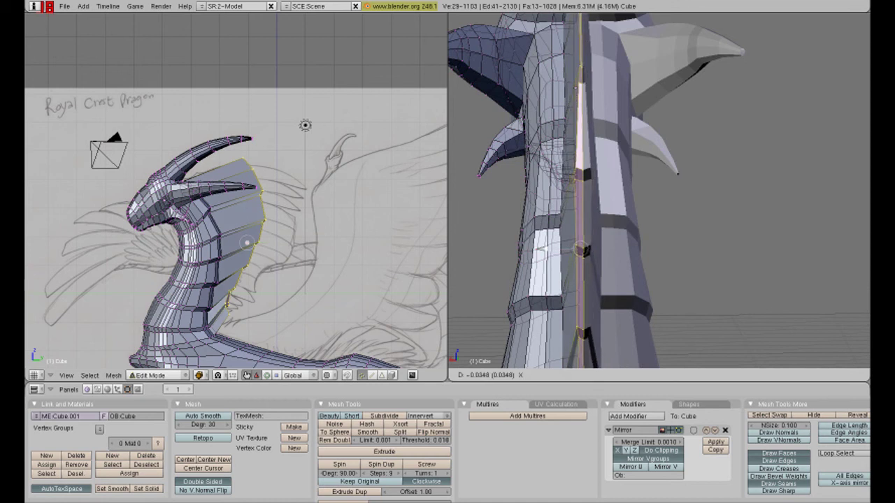
key(Return)
middle_drag(598, 207, 609, 182)
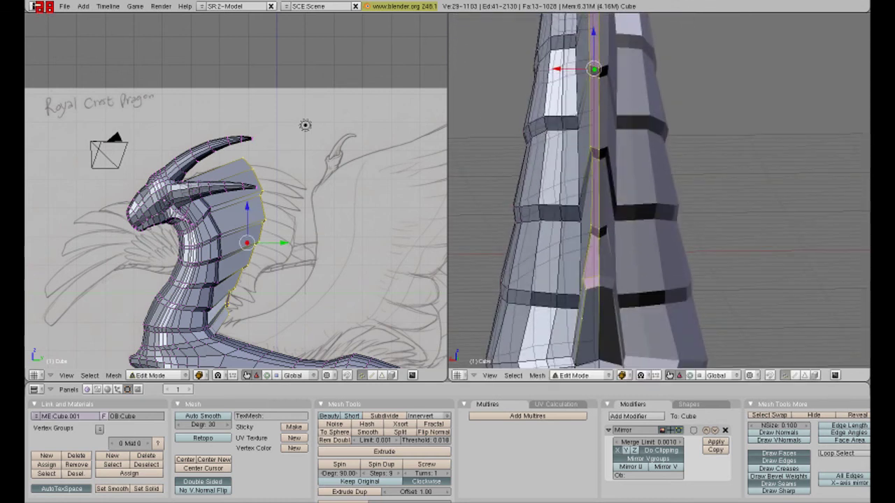
key(ctrl+z)
shift+right_click(542, 323)
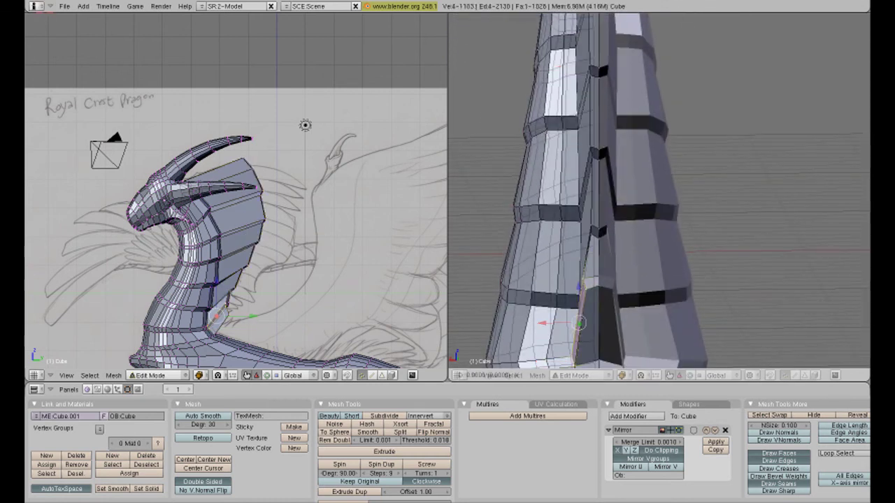
- Zoom in on the crest base and delete the stray vertex with its triangular flap
scroll(657, 195, up, 3)
scroll(658, 196, down, 3)
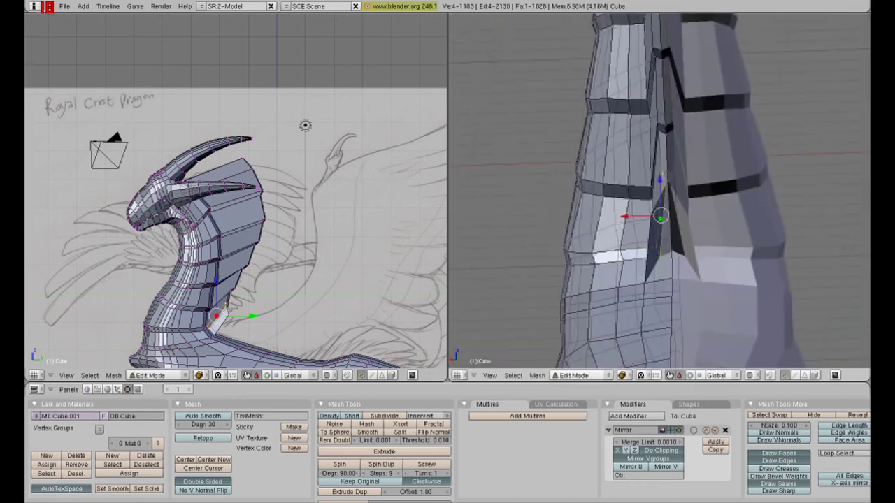
middle_drag(657, 196, 674, 199)
scroll(657, 196, up, 3)
scroll(657, 196, up, 2)
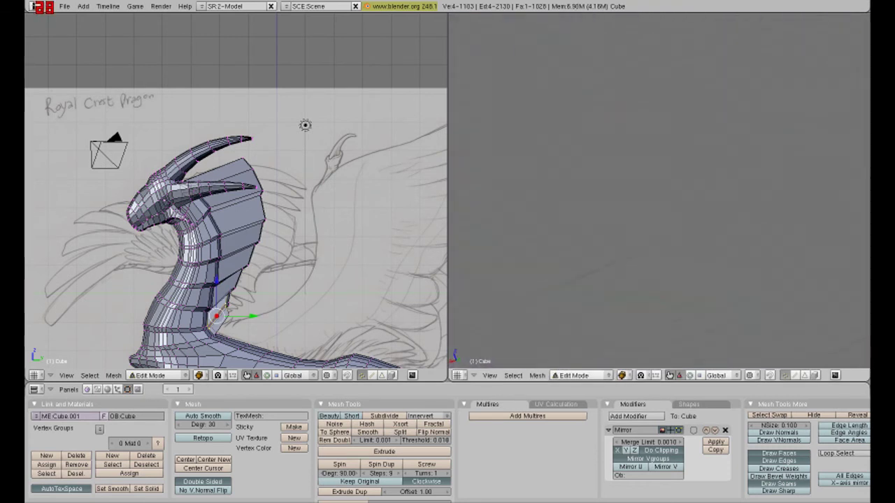
scroll(657, 196, down, 2)
middle_drag(658, 196, 671, 203)
scroll(657, 196, up, 2)
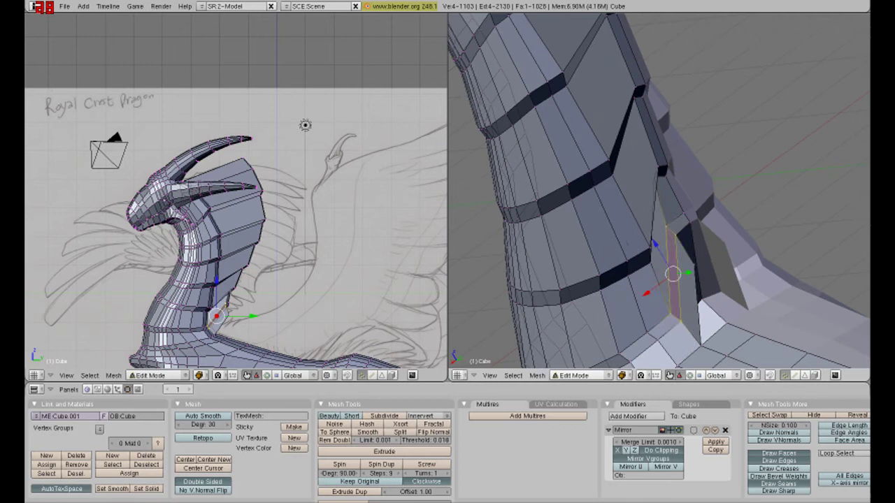
shift+right_click(676, 237)
key(x)
key(Return)
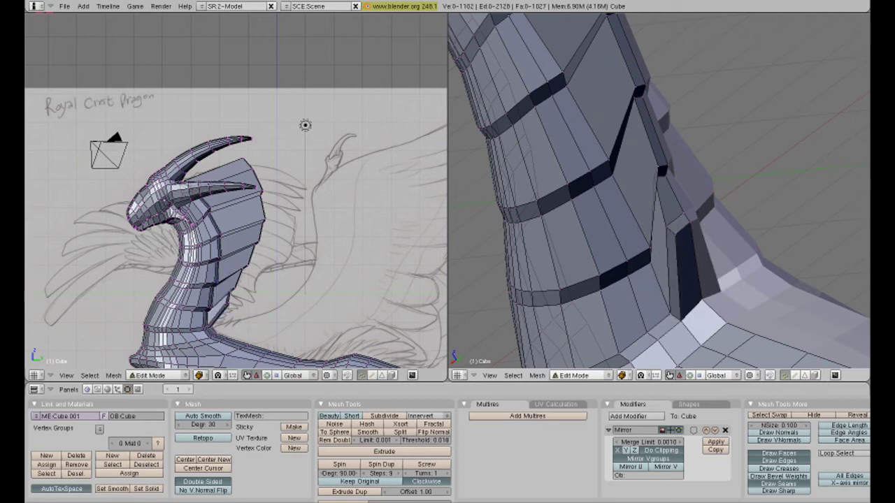
- Rotate the crest's base corner and nudge its vertex down toward the neck
shift+right_click(696, 305)
key(r)
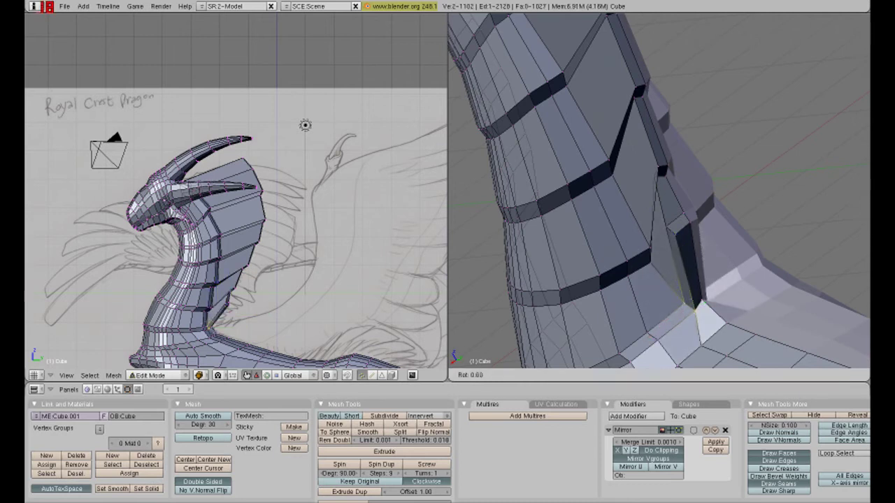
key(Return)
key(g)
key(Return)
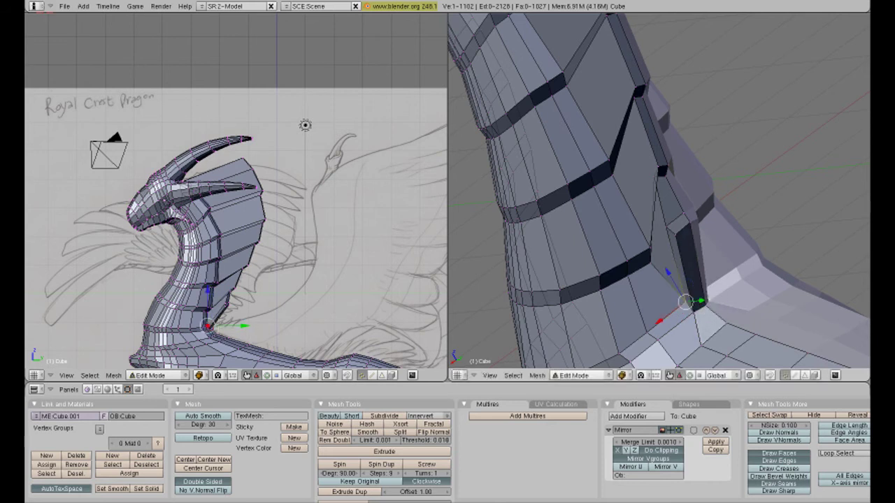
key(g)
key(Return)
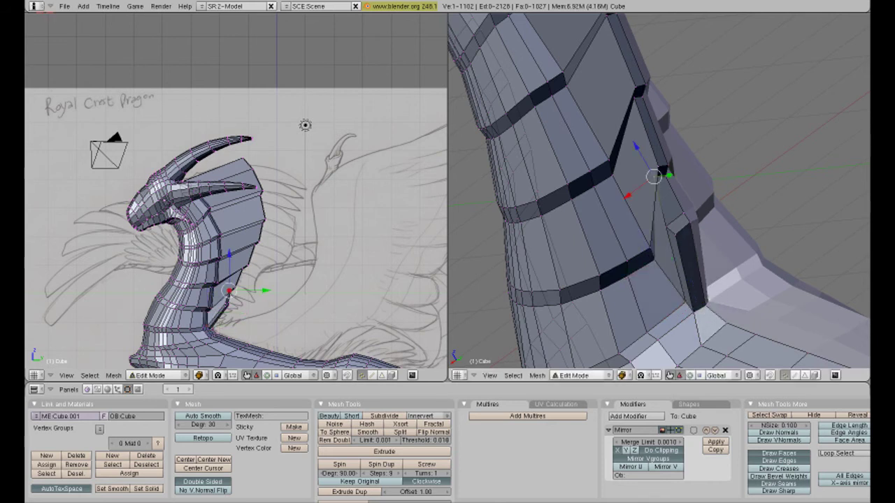
key(g)
key(Return)
key(g)
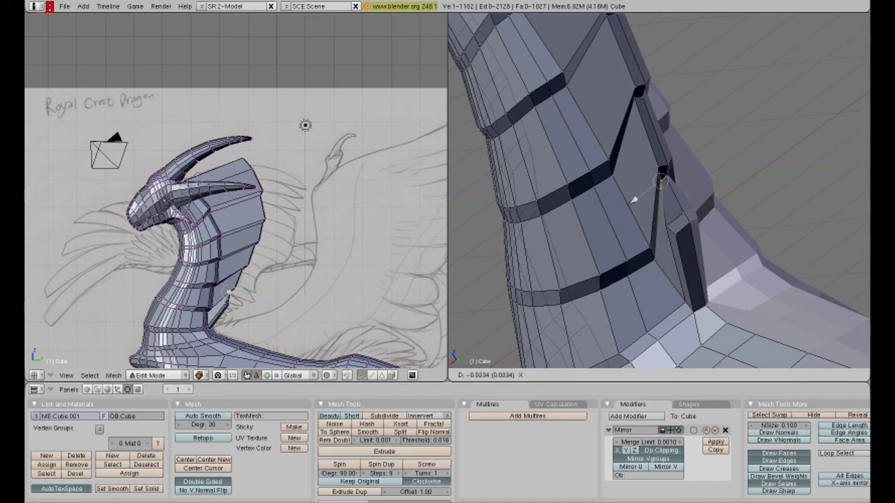
key(Return)
- Slide the base vertex sideways along X and pull the crest base down into the neck
key(g)
key(x)
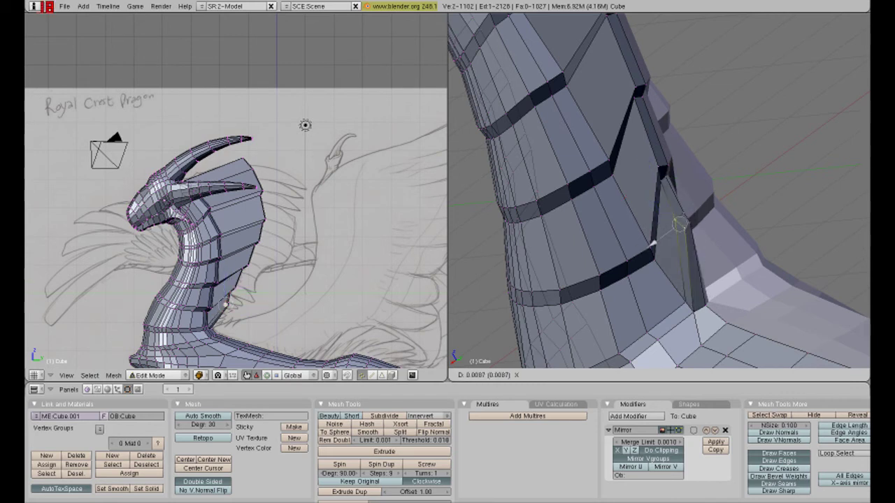
key(Return)
middle_drag(664, 209, 622, 213)
key(g)
key(x)
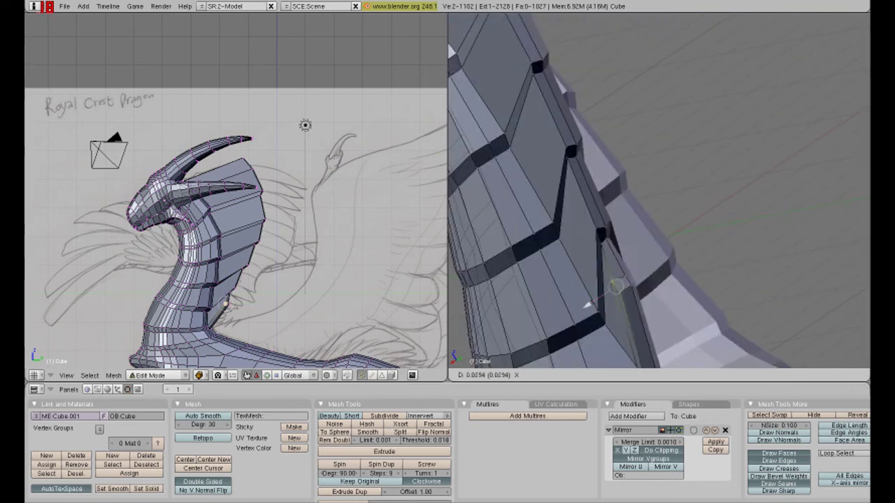
click(591, 302)
middle_drag(590, 302, 630, 287)
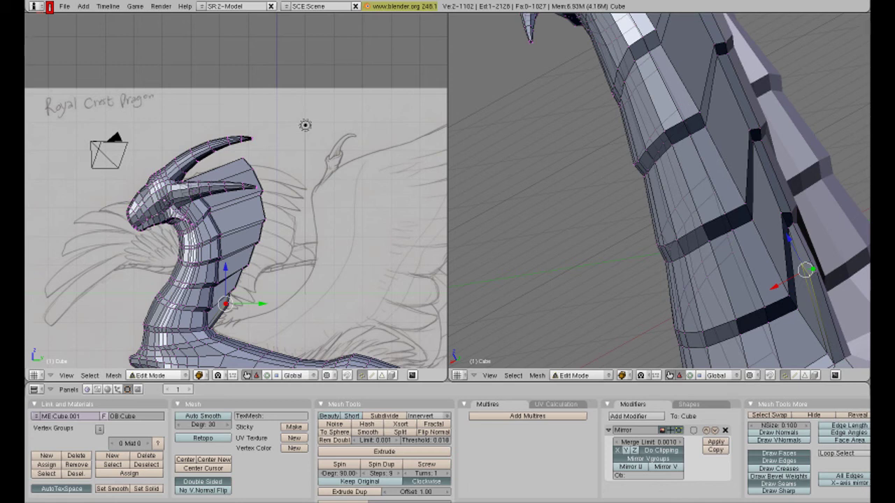
scroll(236, 190, up, 3)
scroll(236, 190, up, 1)
key(g)
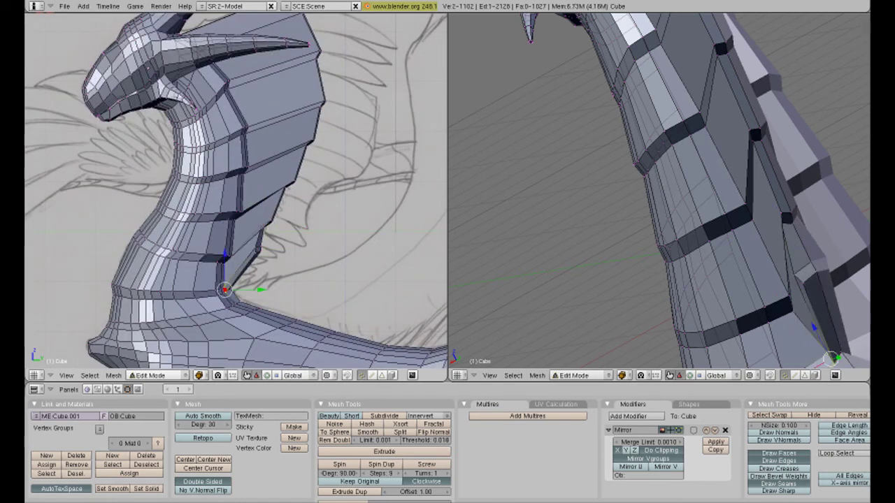
- Undo the wide neck flap and deselect the lower and upper end faces of the back loop
alt+right_click(741, 161)
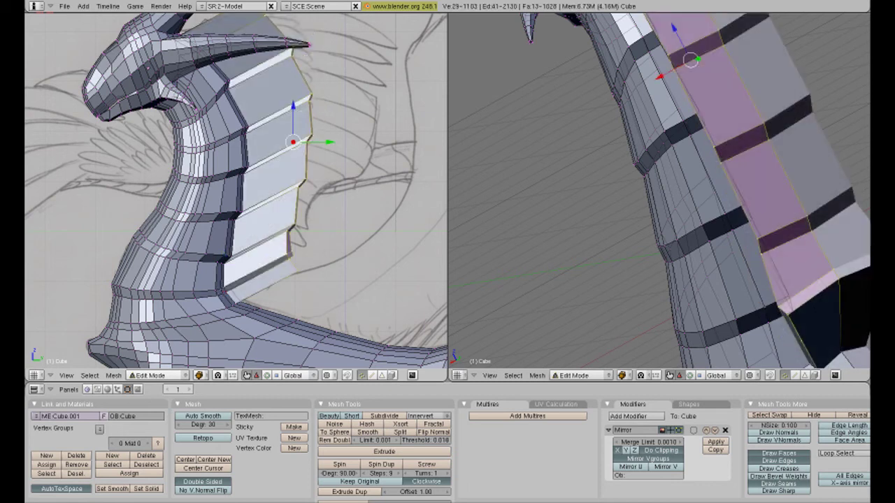
key(ctrl+z)
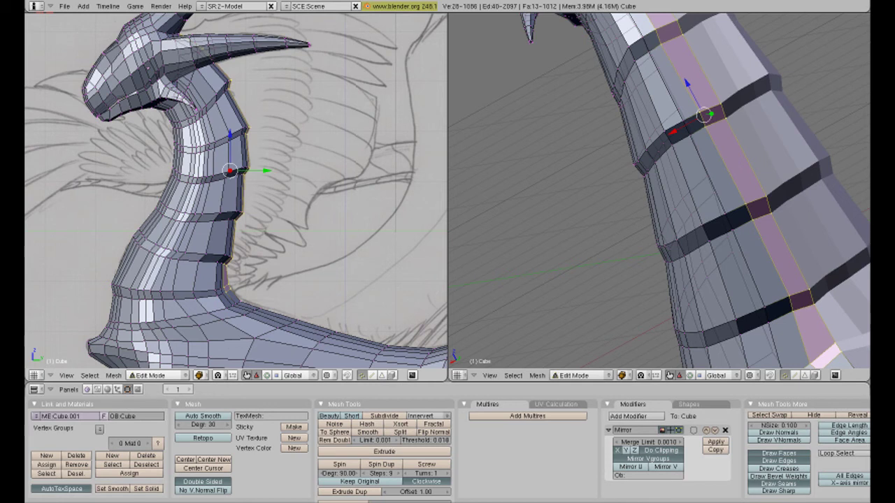
middle_drag(699, 210, 689, 206)
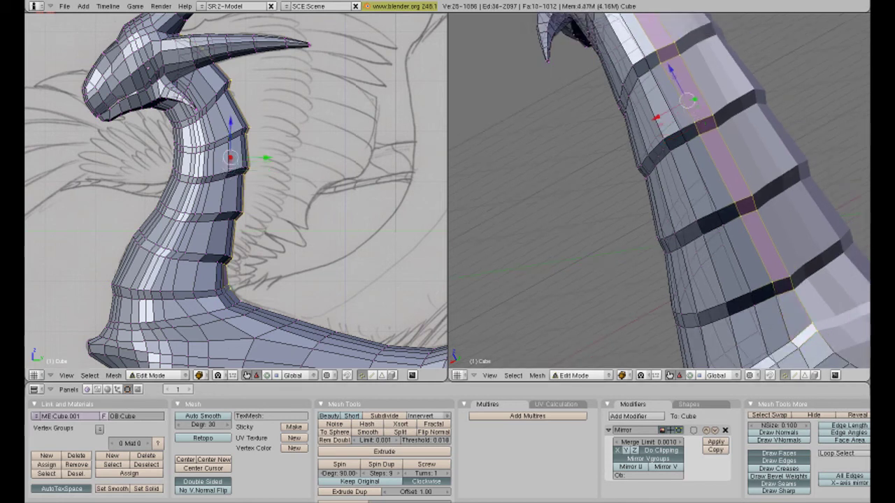
shift+right_click(765, 246)
shift+right_click(702, 124)
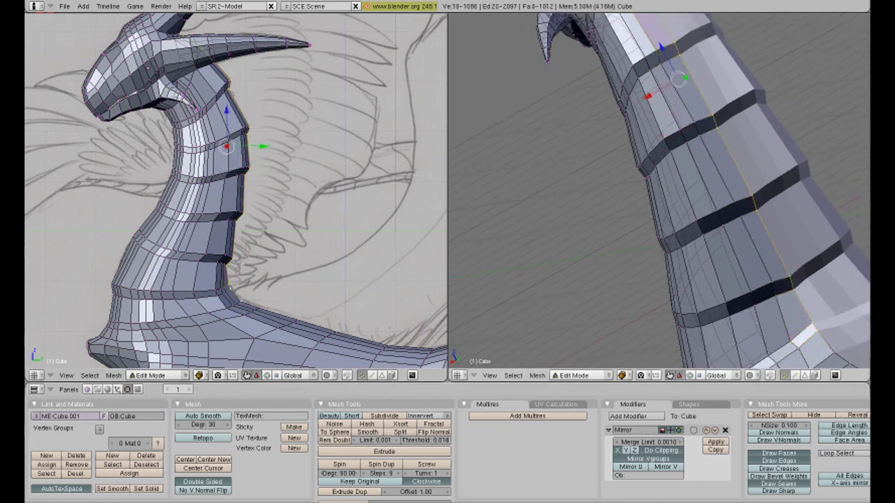
middle_drag(671, 175, 592, 91)
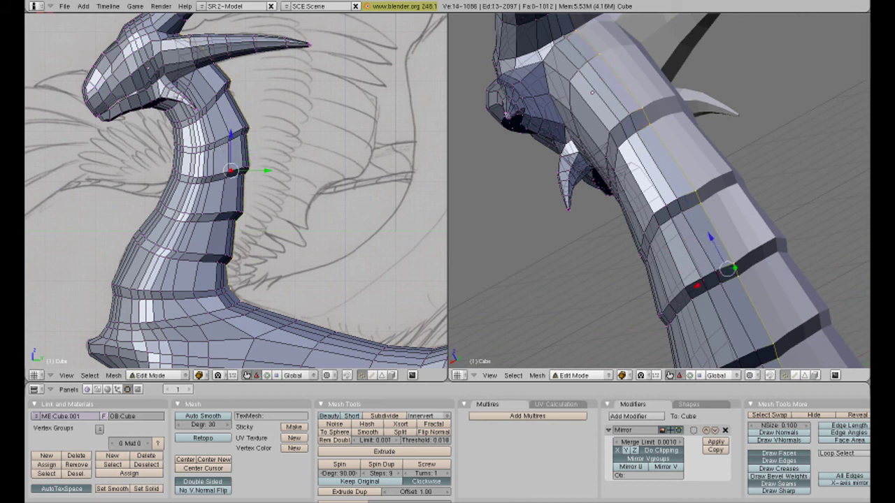
- Extrude a narrow ridge along the neck's back and reposition its first vertex
key(e)
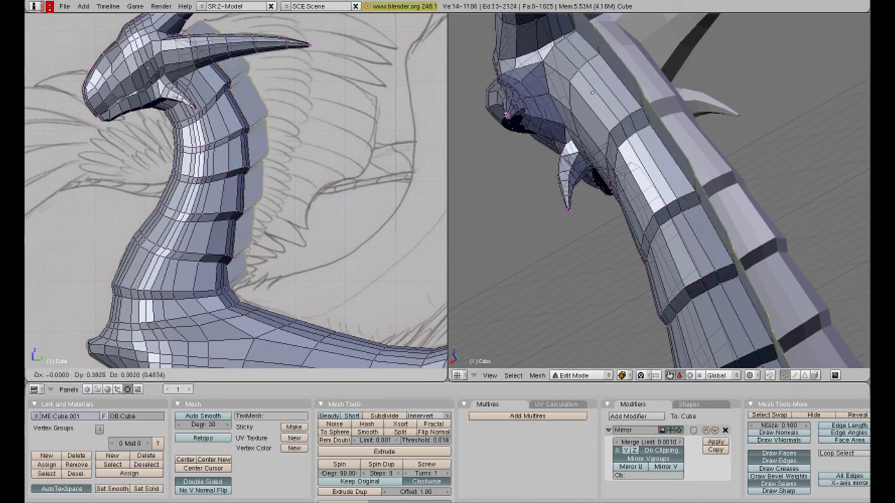
key(Return)
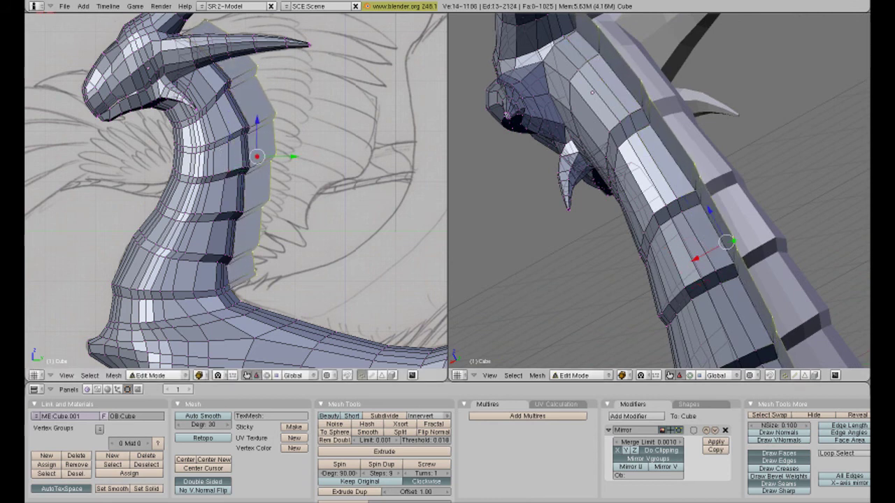
scroll(287, 210, up, 3)
right_click(285, 213)
key(g)
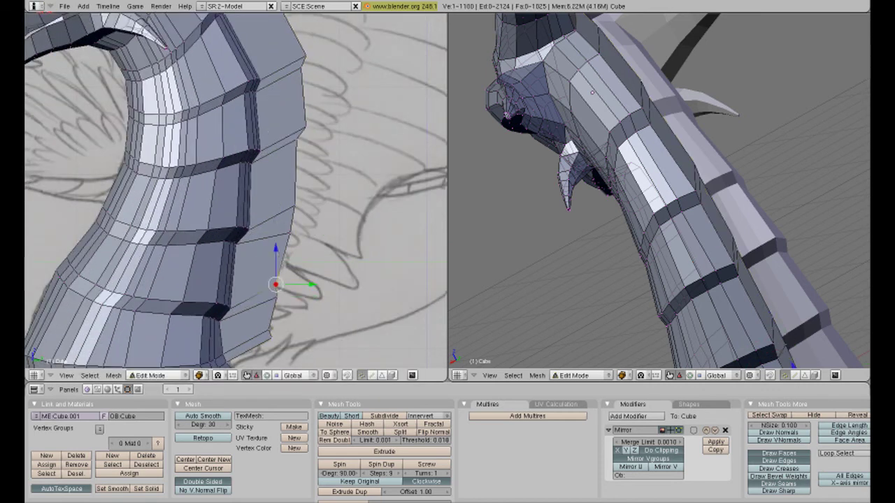
click(313, 284)
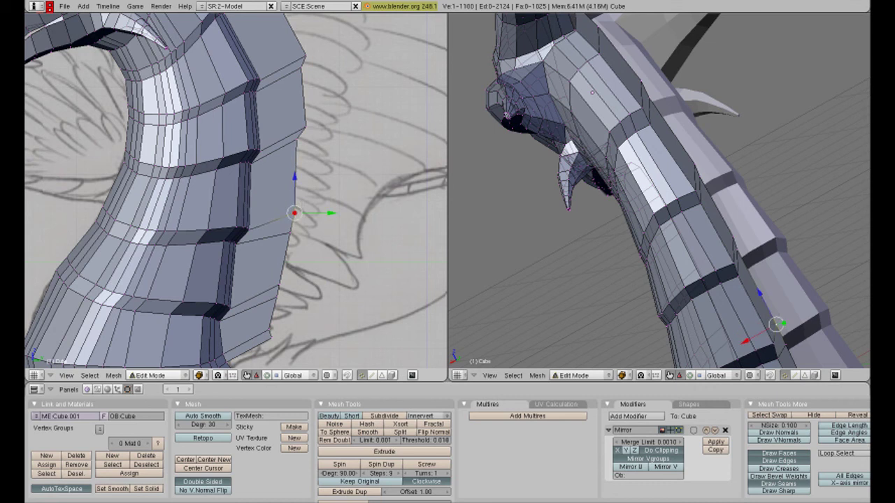
key(g)
key(Return)
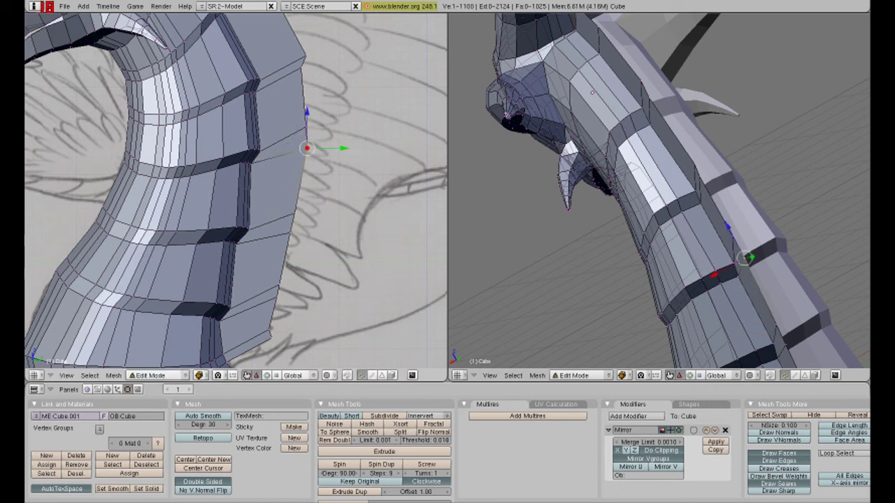
- Move ridge vertices along Z and Y to follow the sketch near the neck's base
shift+middle_drag(306, 148, 312, 77)
key(g)
key(z)
click(266, 207)
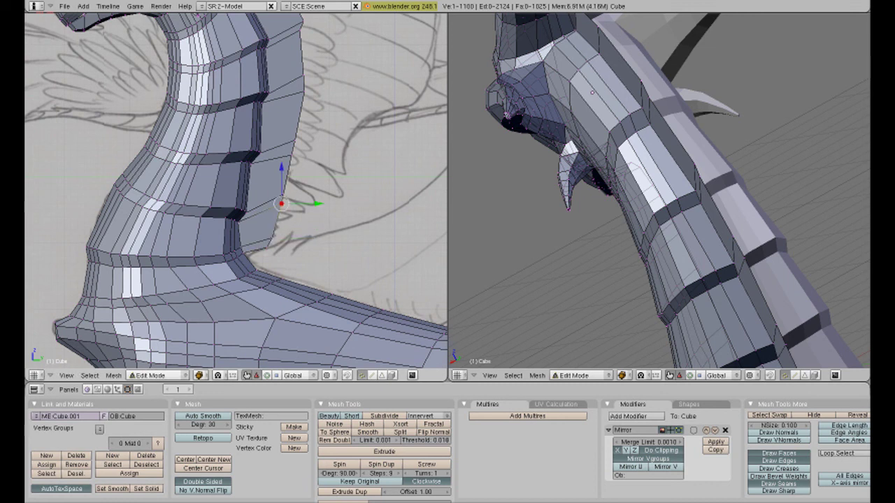
shift+middle_drag(293, 174, 288, 264)
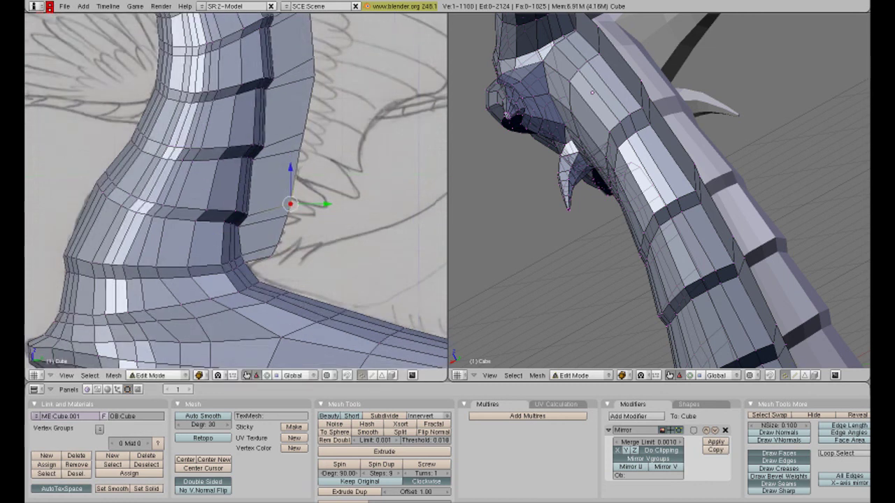
right_click(258, 339)
key(g)
click(250, 335)
key(g)
key(y)
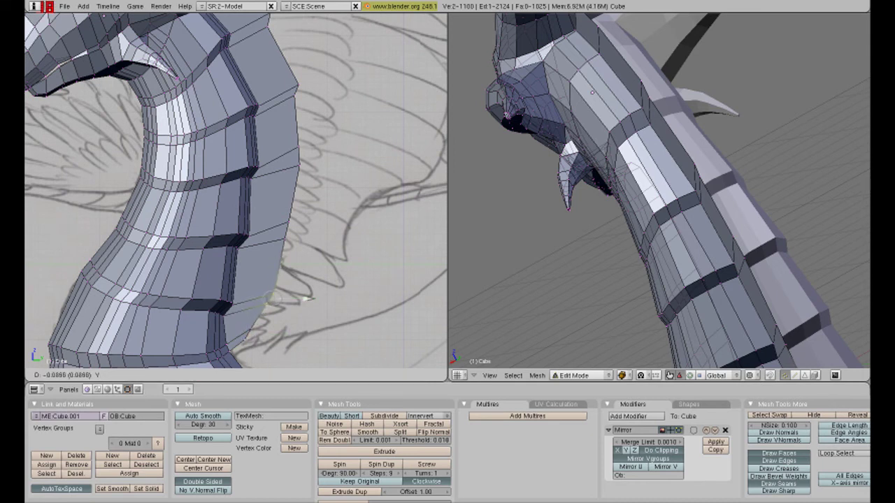
click(302, 299)
- Select ridge vertices near the horn while orbiting around the neck and head
right_click(288, 218)
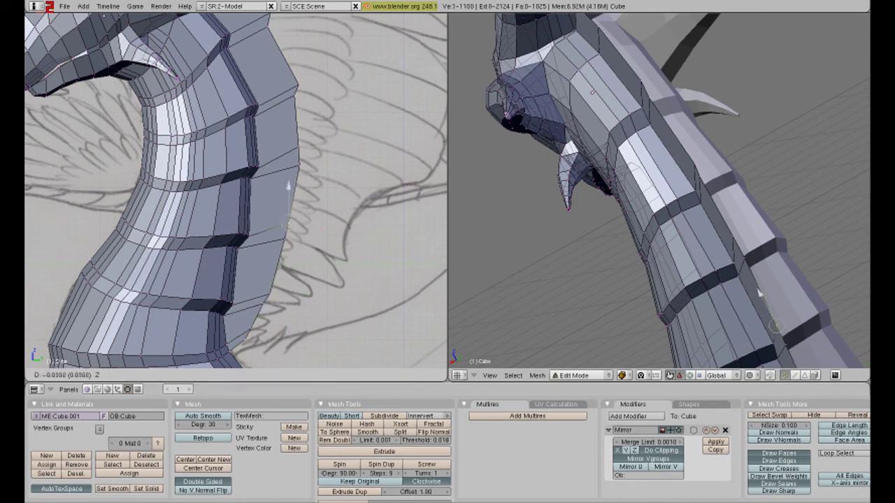
middle_drag(288, 218, 306, 179)
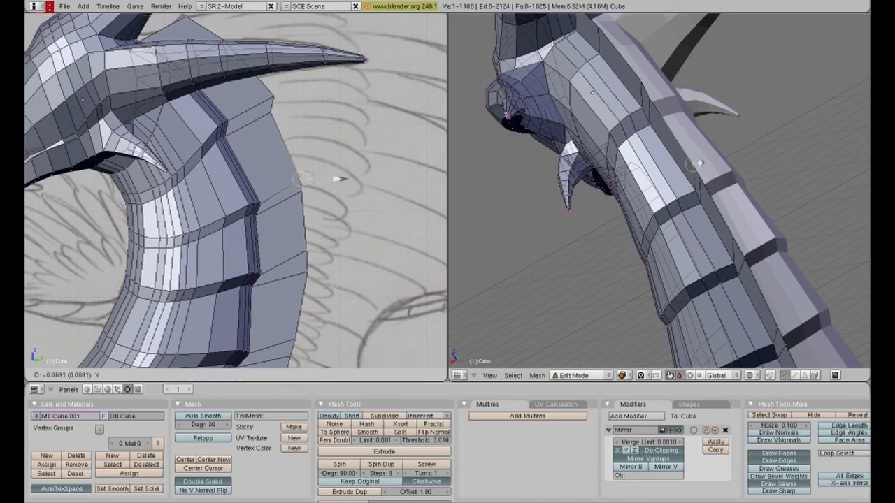
right_click(299, 93)
middle_drag(299, 94, 300, 95)
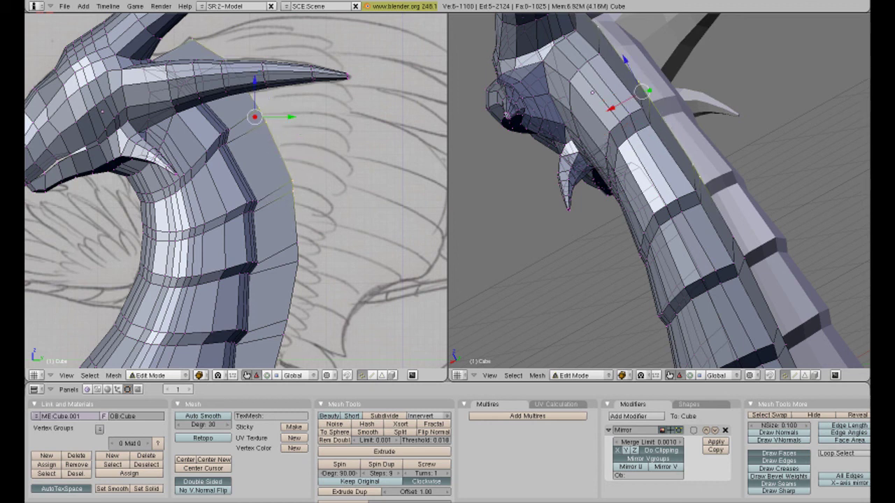
middle_drag(300, 94, 279, 97)
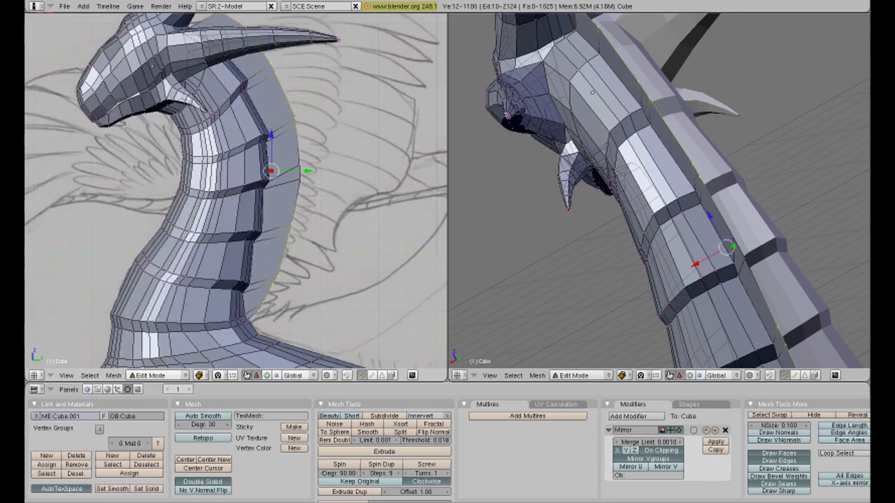
- Raise the crest vertices along Z and rotate them twice into a broad frill, then view front
key(g)
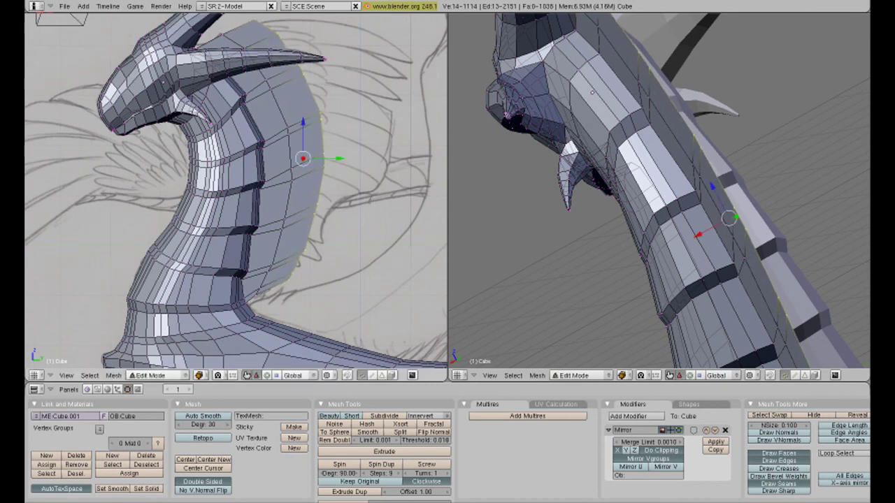
key(z)
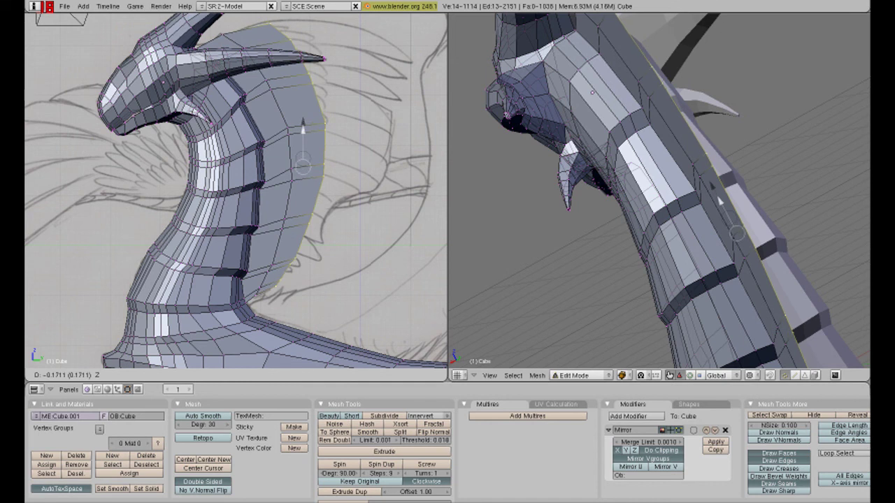
key(Return)
key(r)
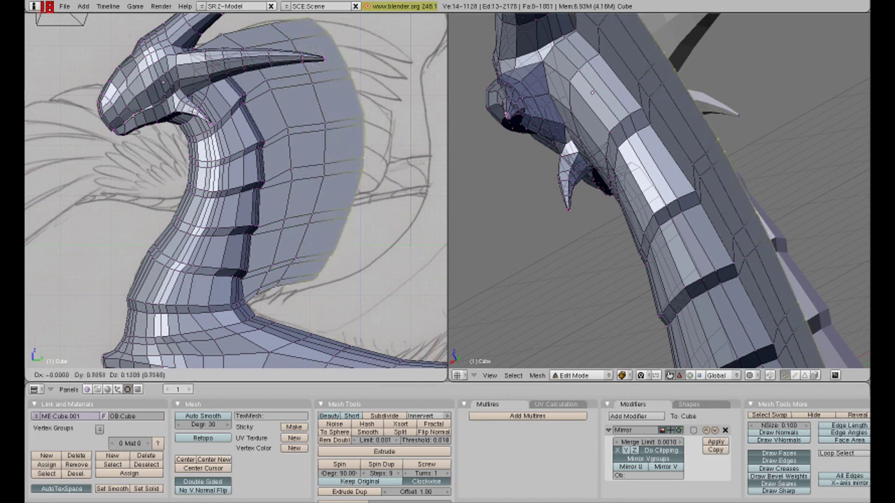
key(Return)
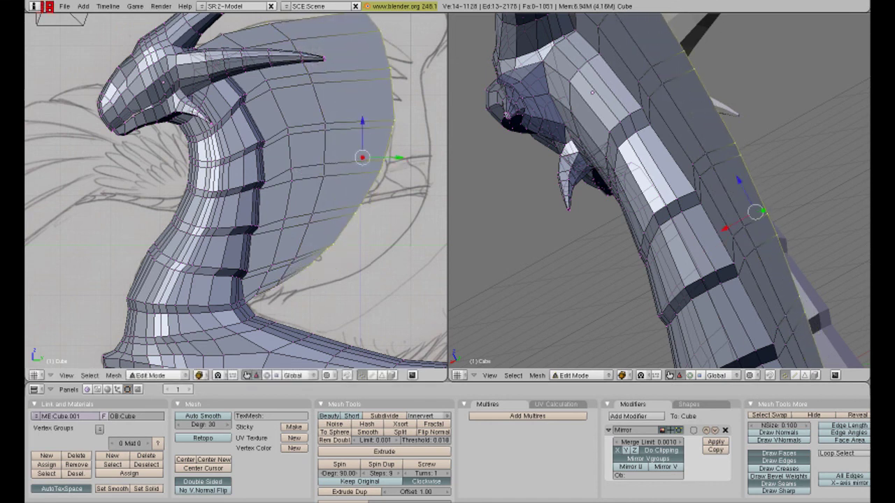
key(r)
key(Return)
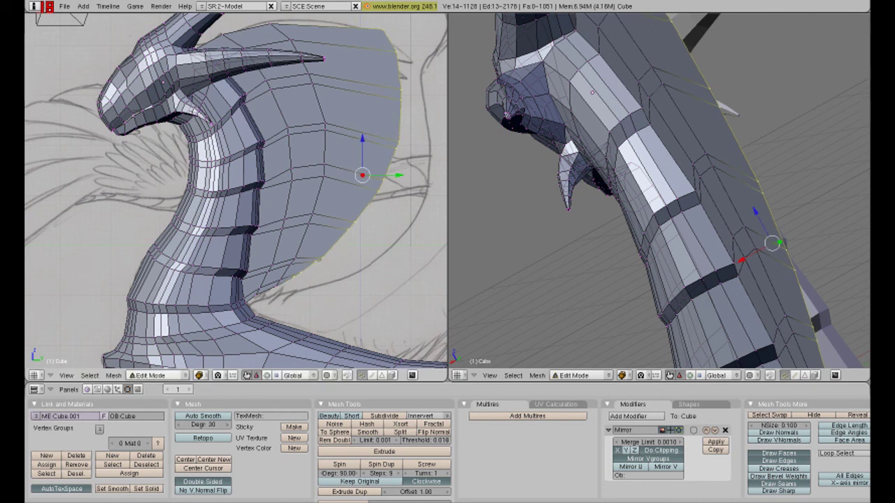
scroll(235, 190, down, 2)
mouse_move(657, 189)
middle_down()
mouse_move(752, 241)
mouse_move(762, 105)
mouse_move(755, 231)
mouse_move(856, 287)
middle_up()
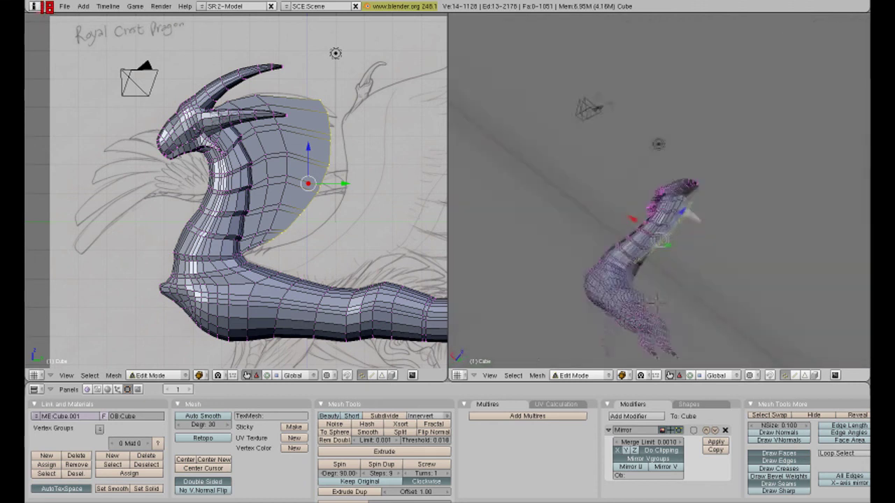
key(KP_1)
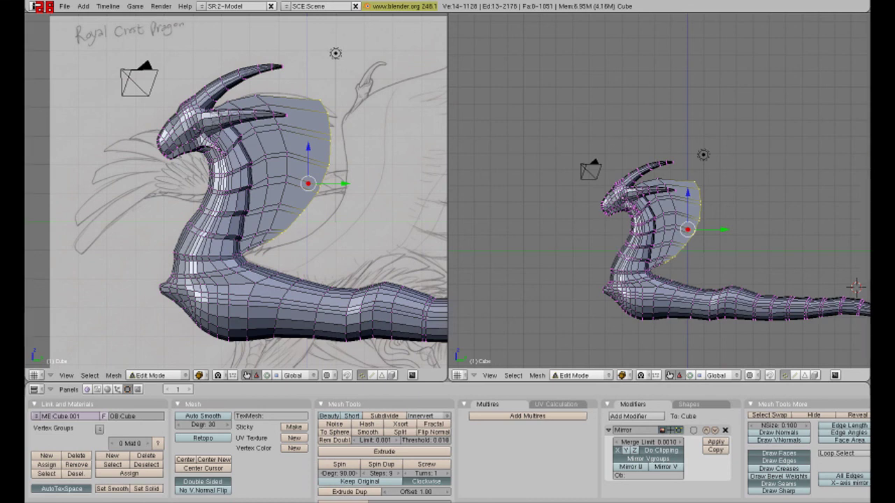